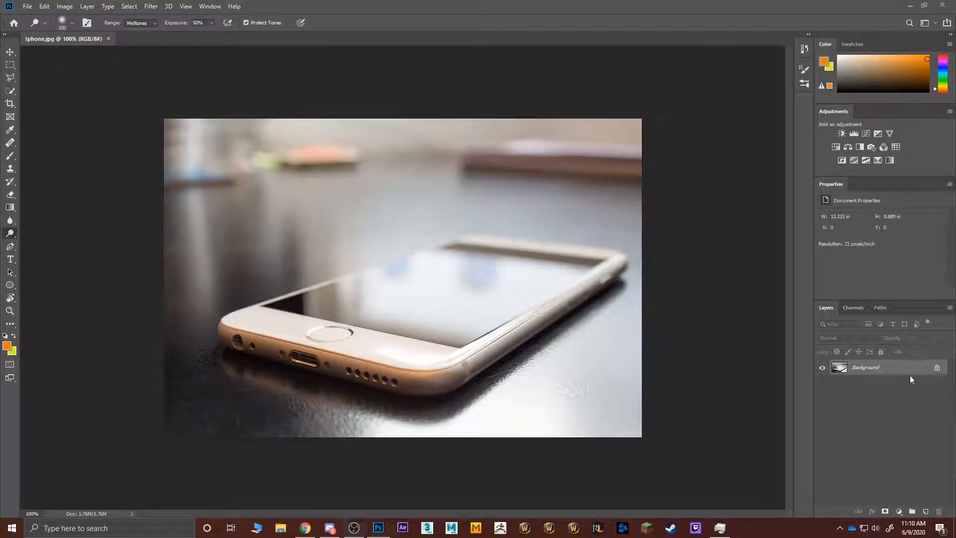
- Convert the locked Background into a regular layer named Layer 0
{"action": "double_click", "coordinate": [856, 371]}
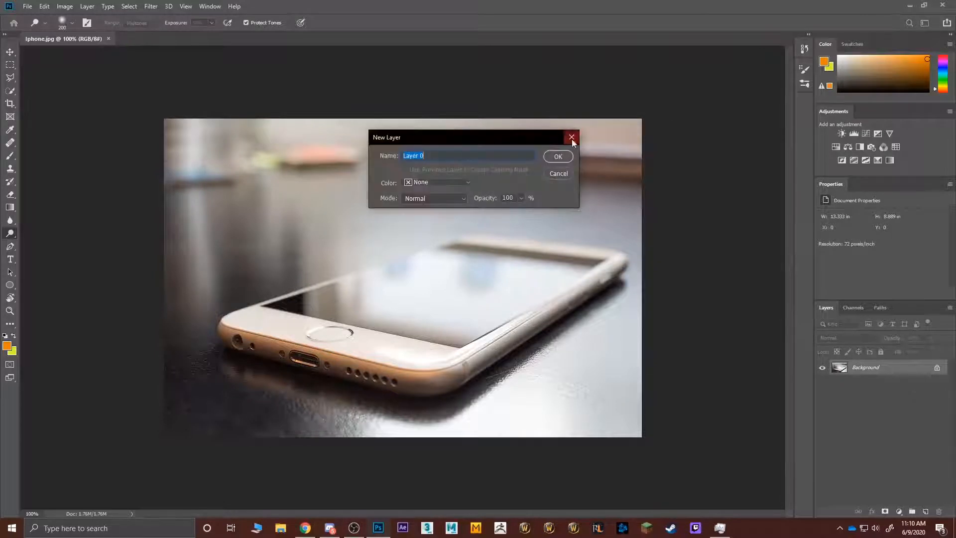
{"action": "left_click", "coordinate": [558, 155]}
{"action": "scroll", "coordinate": [261, 352], "scroll_direction": "up", "scroll_amount": 5}
{"action": "scroll", "coordinate": [289, 335], "scroll_direction": "down", "scroll_amount": 5}
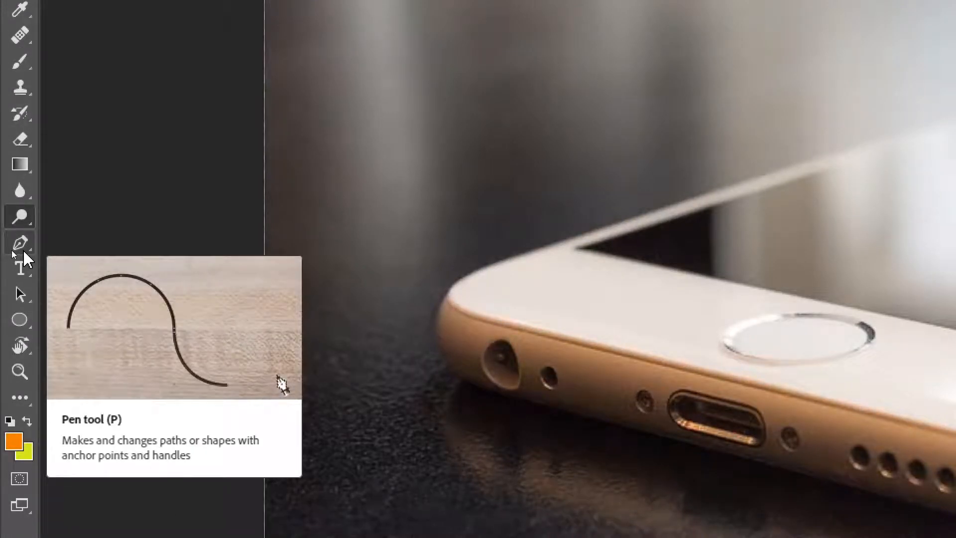
- Set the Pen tool to Path mode and start a path on the phone's outline near its front left corner
{"action": "left_click", "coordinate": [23, 251]}
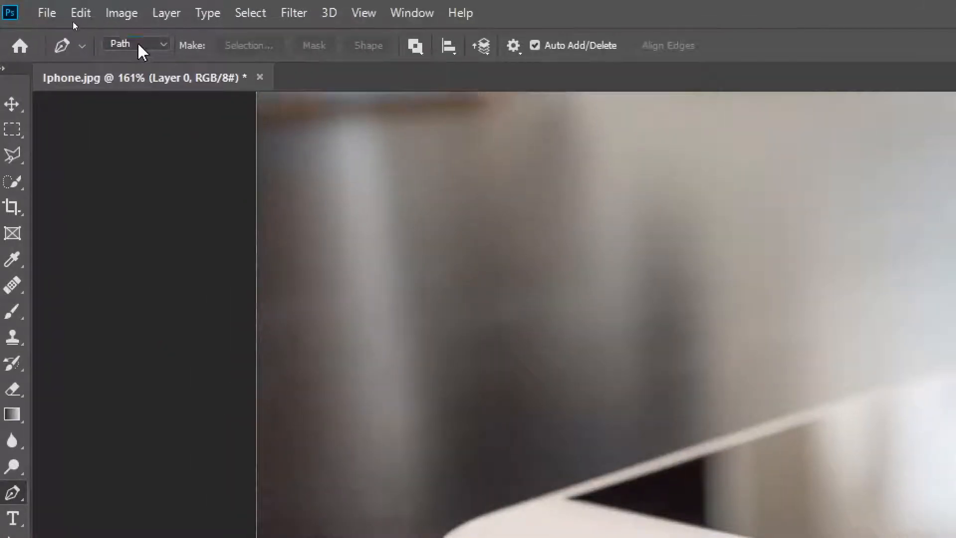
{"action": "left_click", "coordinate": [73, 23]}
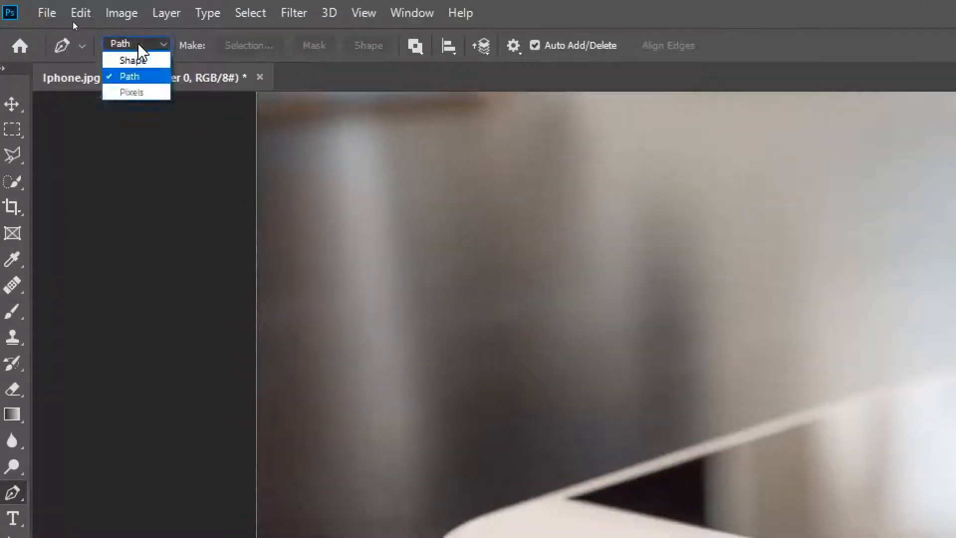
{"action": "left_click", "coordinate": [141, 83]}
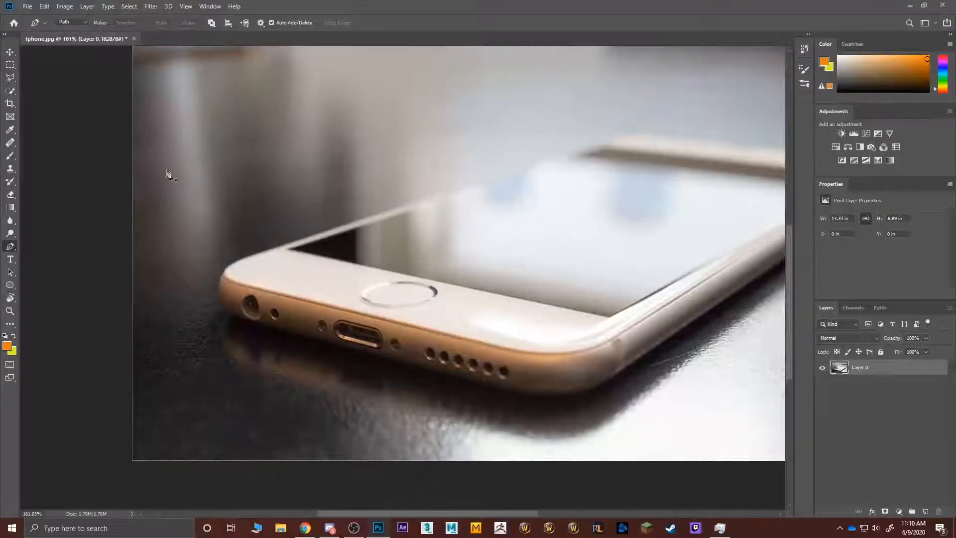
{"action": "scroll", "coordinate": [220, 295], "scroll_direction": "up", "scroll_amount": 5}
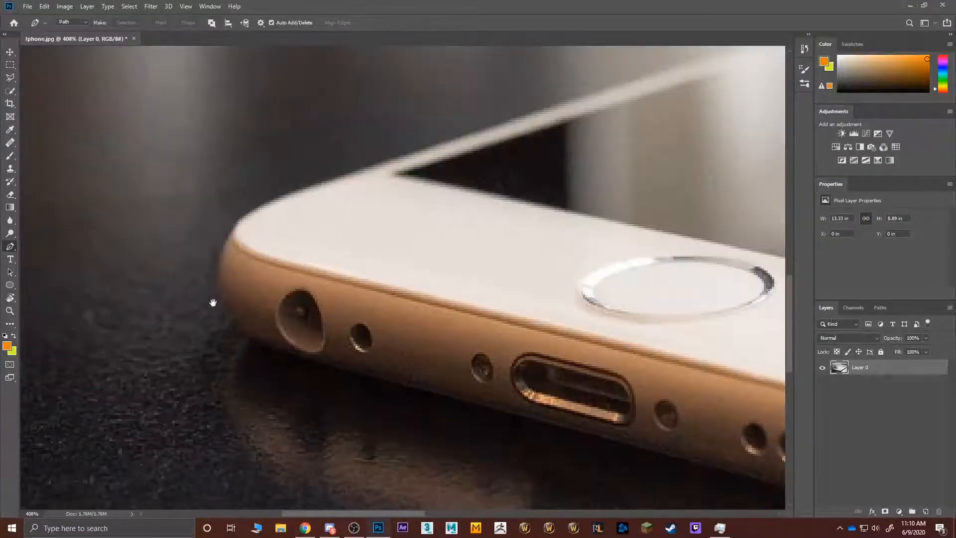
{"action": "left_click_drag", "start_coordinate": [213, 302], "coordinate": [273, 271]}
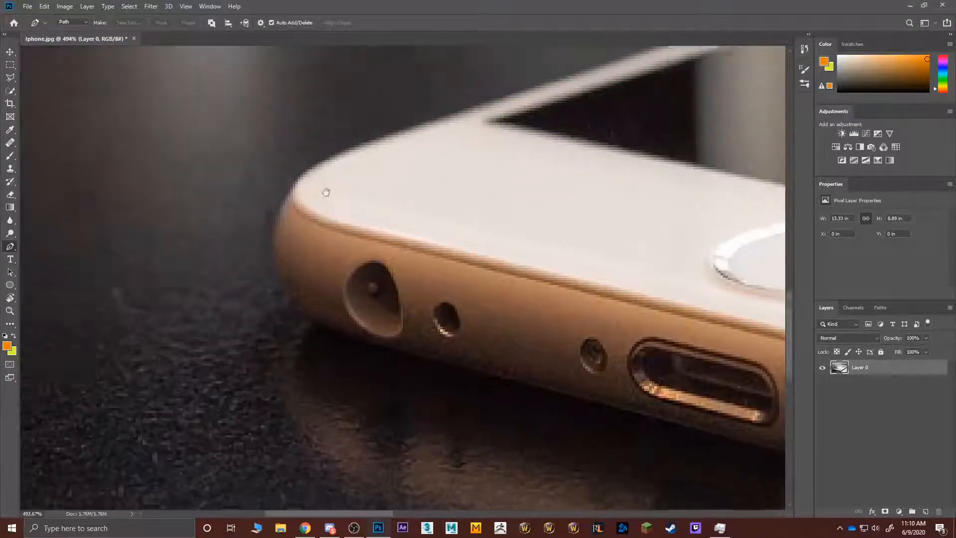
{"action": "scroll", "coordinate": [318, 224], "scroll_direction": "up", "scroll_amount": 2}
{"action": "scroll", "coordinate": [309, 226], "scroll_direction": "down", "scroll_amount": 5}
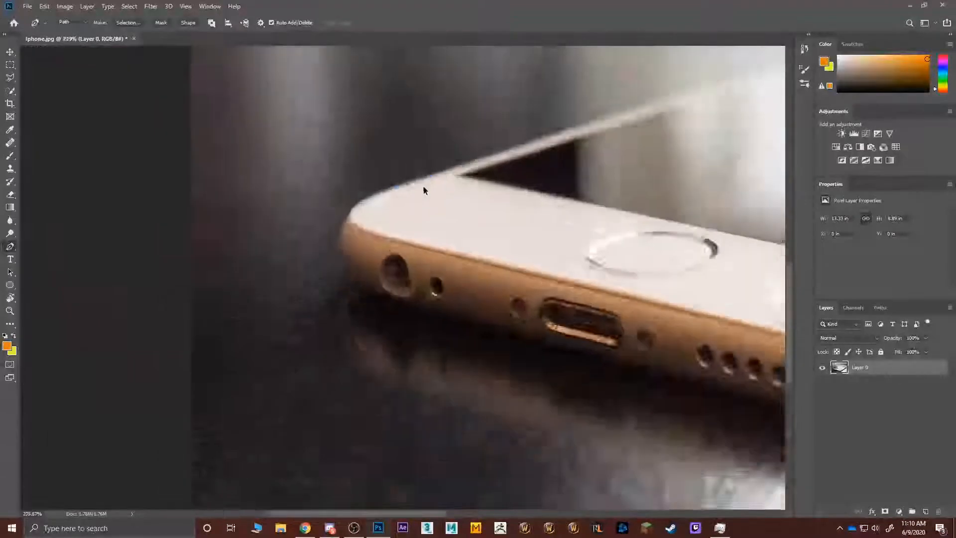
- Extend the path along the phone's long left edge and around its blurred far corner with straight segments
{"action": "scroll", "coordinate": [425, 186], "scroll_direction": "down", "scroll_amount": 2}
{"action": "left_click_drag", "start_coordinate": [501, 175], "coordinate": [188, 357]}
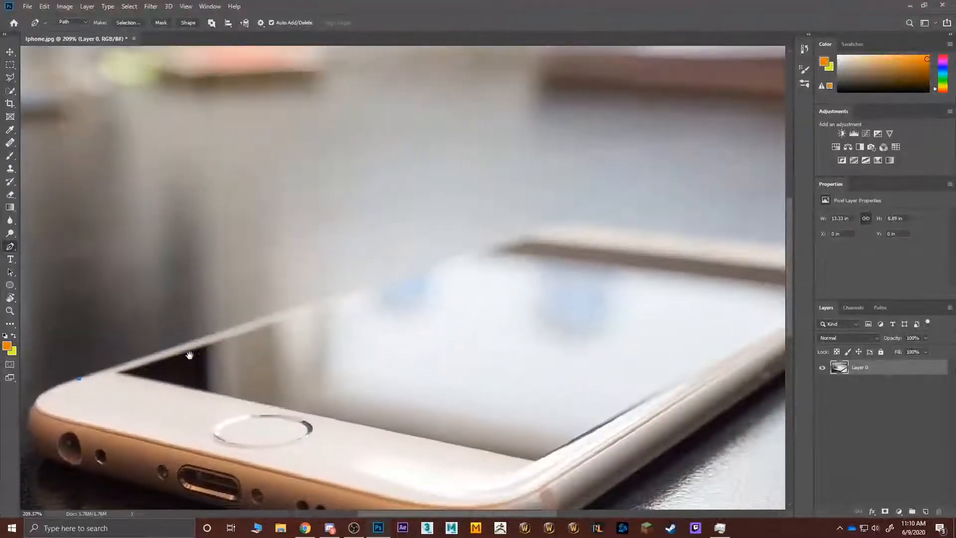
{"action": "scroll", "coordinate": [467, 238], "scroll_direction": "up", "scroll_amount": 5}
{"action": "scroll", "coordinate": [614, 233], "scroll_direction": "up", "scroll_amount": 2}
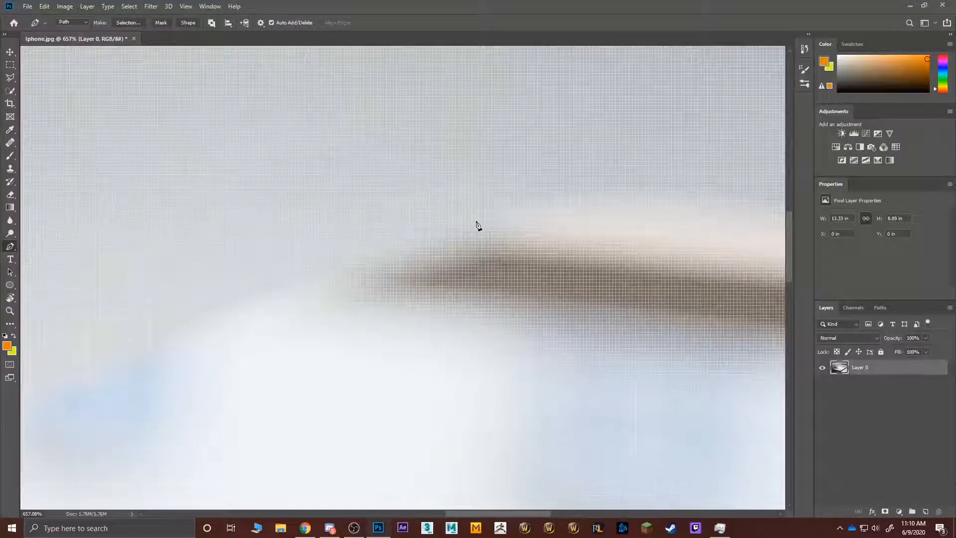
{"action": "left_click", "coordinate": [478, 221]}
{"action": "left_click", "coordinate": [556, 194]}
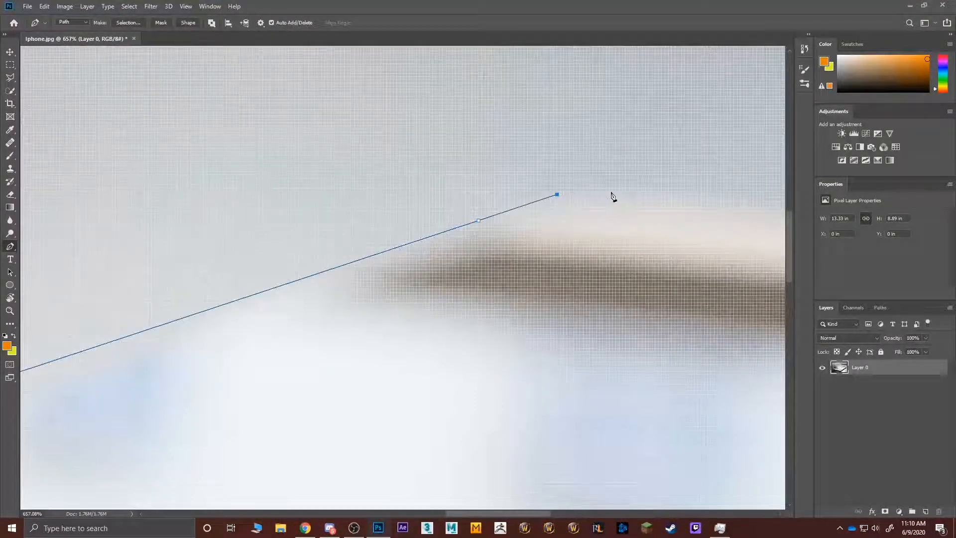
{"action": "left_click", "coordinate": [612, 193]}
{"action": "scroll", "coordinate": [664, 195], "scroll_direction": "down", "scroll_amount": 2}
{"action": "left_click", "coordinate": [682, 193]}
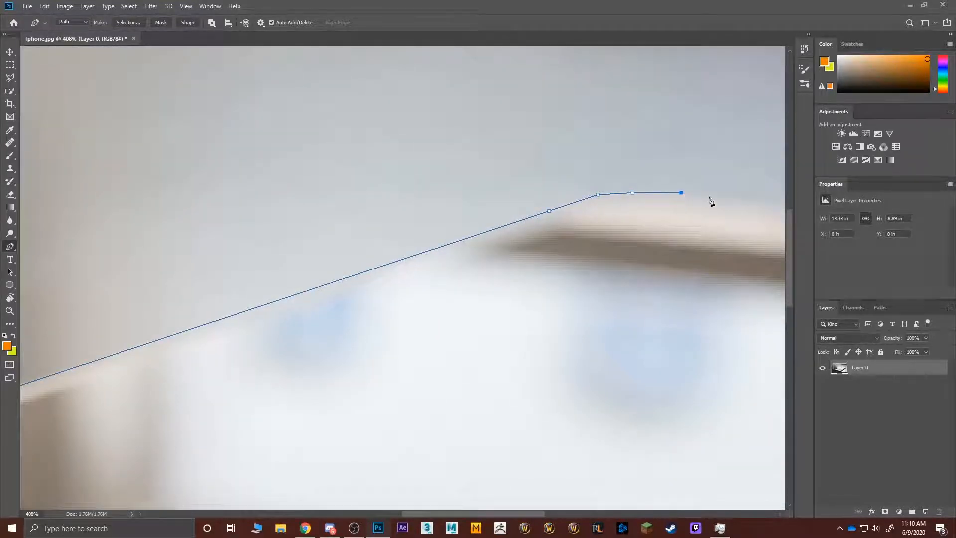
- Trace the phone's back edge and place closely spaced anchors around the far right corner
{"action": "left_click_drag", "start_coordinate": [711, 201], "coordinate": [375, 166]}
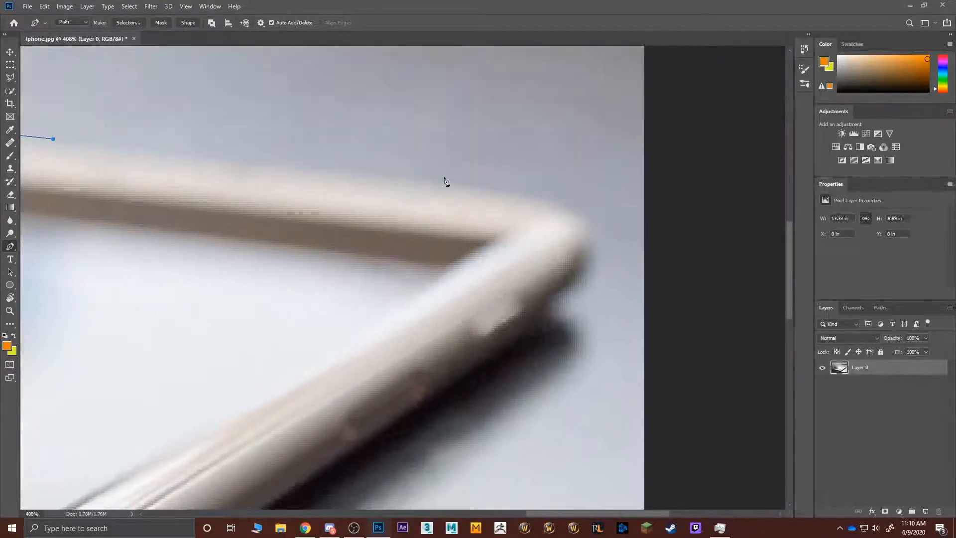
{"action": "left_click", "coordinate": [502, 189]}
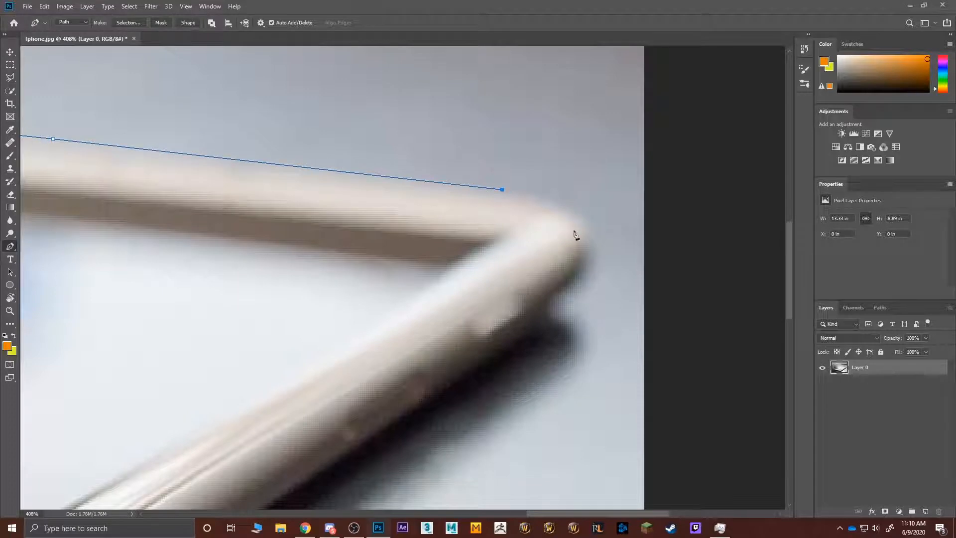
{"action": "left_click", "coordinate": [561, 207]}
{"action": "left_click", "coordinate": [585, 217]}
{"action": "left_click", "coordinate": [585, 244]}
{"action": "left_click", "coordinate": [583, 264]}
{"action": "left_click", "coordinate": [551, 316]}
{"action": "left_click", "coordinate": [536, 330]}
{"action": "left_click", "coordinate": [490, 359]}
- Continue the path down the phone's long right side to the start of the rounded front right corner
{"action": "left_click_drag", "start_coordinate": [398, 396], "coordinate": [591, 196]}
{"action": "left_click", "coordinate": [528, 256]}
{"action": "left_click_drag", "start_coordinate": [418, 340], "coordinate": [578, 242]}
{"action": "left_click", "coordinate": [457, 317]}
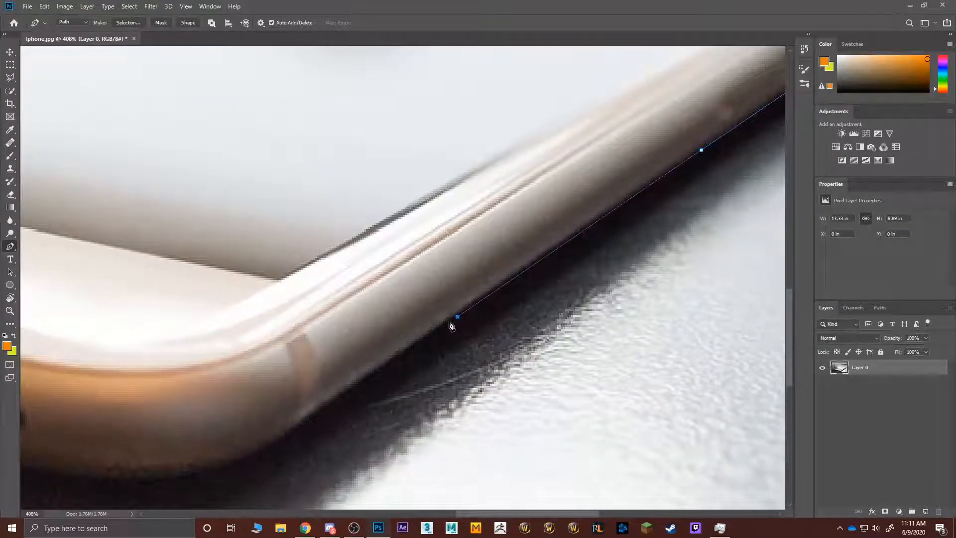
{"action": "left_click", "coordinate": [309, 419]}
- Curve the path around the phone's front right corner with a smooth anchor and shorten its outgoing direction handle
{"action": "left_click_drag", "start_coordinate": [299, 400], "coordinate": [490, 319]}
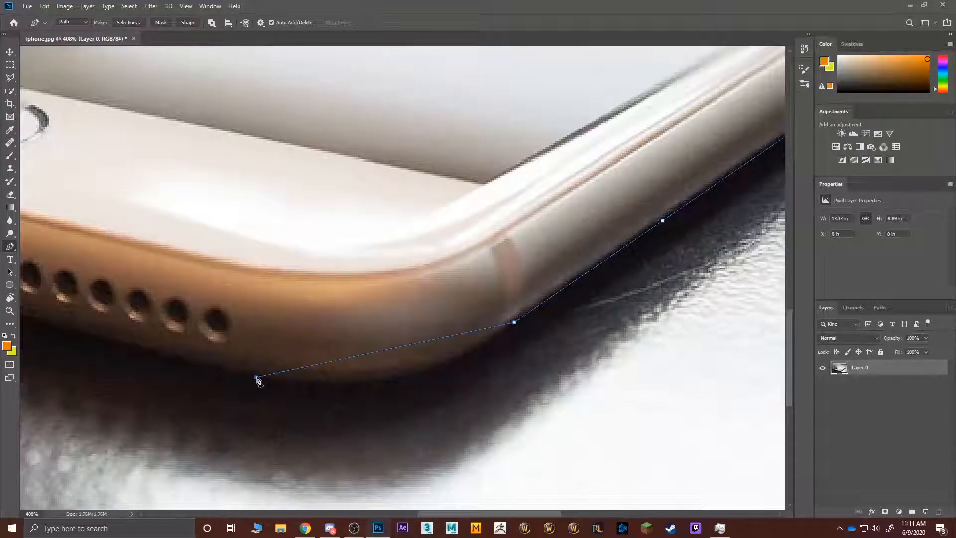
{"action": "left_click_drag", "start_coordinate": [257, 378], "coordinate": [92, 338]}
{"action": "left_click_drag", "start_coordinate": [178, 310], "coordinate": [411, 295]}
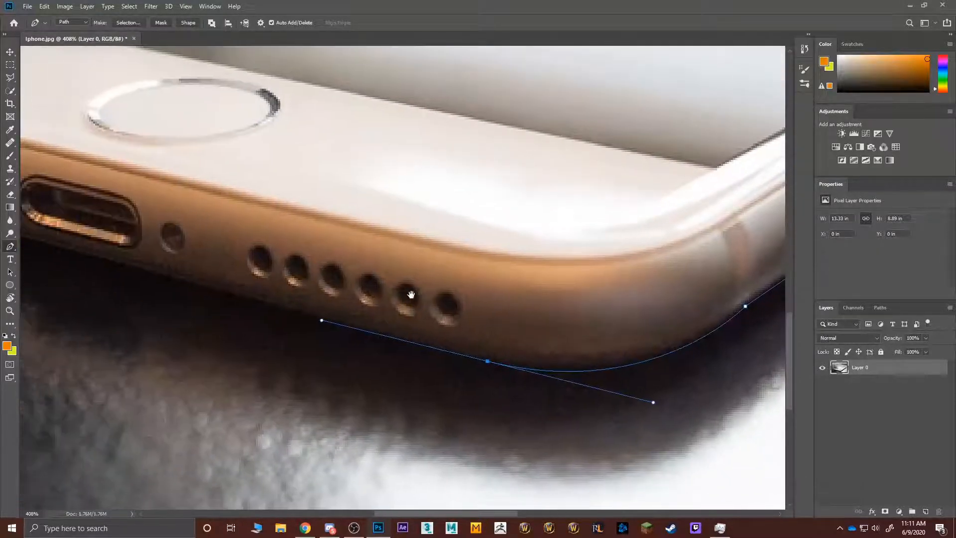
{"action": "scroll", "coordinate": [524, 354], "scroll_direction": "up", "scroll_amount": 3}
{"action": "scroll", "coordinate": [474, 378], "scroll_direction": "down", "scroll_amount": 2}
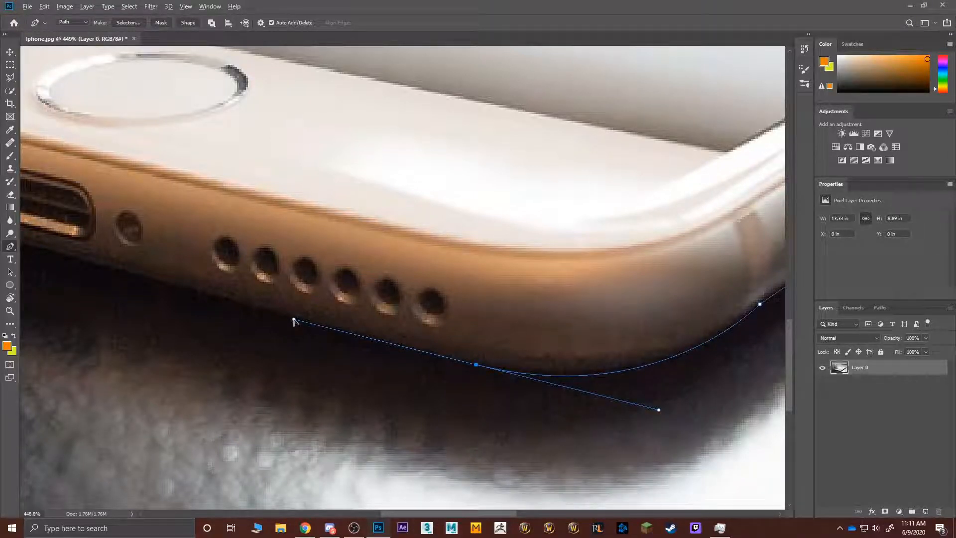
{"action": "left_click_drag", "start_coordinate": [294, 319], "coordinate": [447, 359]}
{"action": "mouse_move", "coordinate": [446, 358]}
{"action": "left_mouse_down"}
{"action": "mouse_move", "coordinate": [444, 371]}
{"action": "mouse_move", "coordinate": [447, 361]}
{"action": "left_mouse_up"}
- Add two straight anchors along the phone's lower edge beneath the speaker holes
{"action": "left_click", "coordinate": [309, 323]}
{"action": "left_click", "coordinate": [206, 294]}
{"action": "left_click_drag", "start_coordinate": [145, 279], "coordinate": [298, 277]}
{"action": "left_click", "coordinate": [293, 309]}
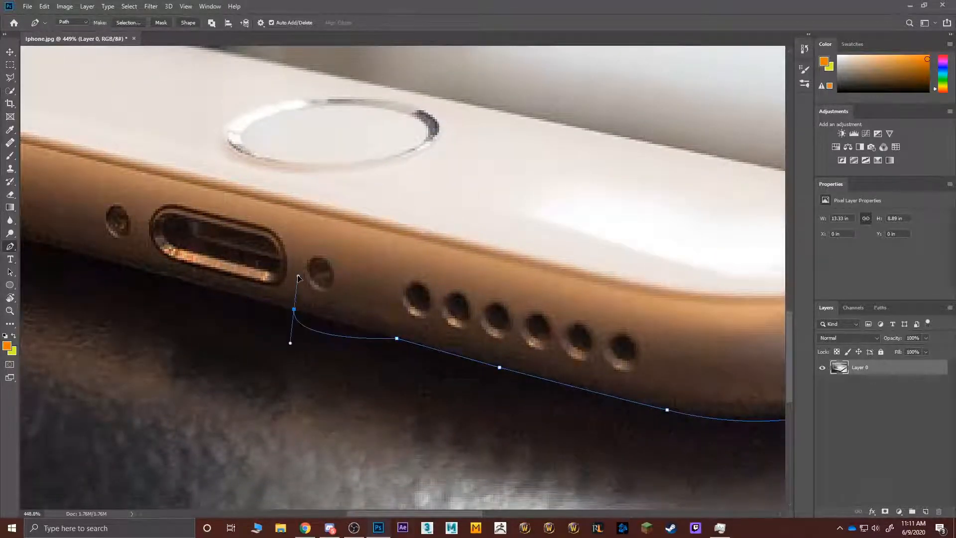
{"action": "left_click", "coordinate": [196, 287]}
{"action": "key", "text": "ctrl+z"}
{"action": "key", "text": "ctrl+z"}
- Continue the path straight along the phone's lower edge, past the charging port, to the front left corner
{"action": "left_click", "coordinate": [317, 319]}
{"action": "left_click_drag", "start_coordinate": [173, 268], "coordinate": [545, 326]}
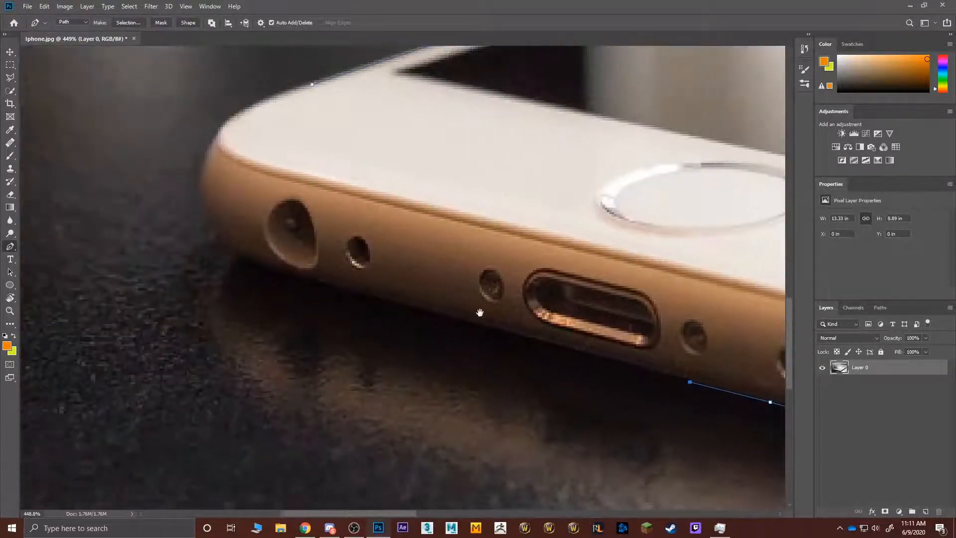
{"action": "left_click", "coordinate": [245, 257]}
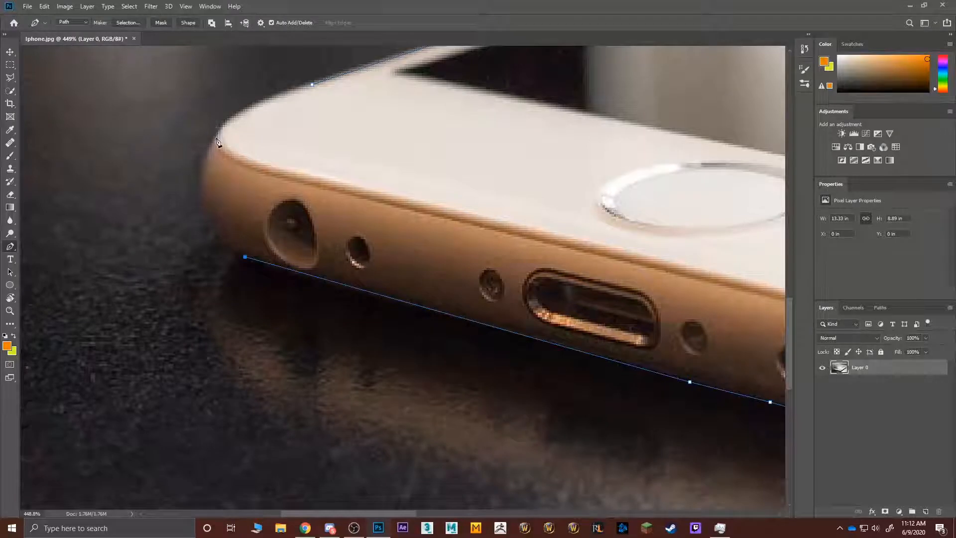
- Curve the path around the phone's front left corner, shorten the anchor's handle, and close the path at its starting anchor
{"action": "left_click_drag", "start_coordinate": [216, 139], "coordinate": [260, 146]}
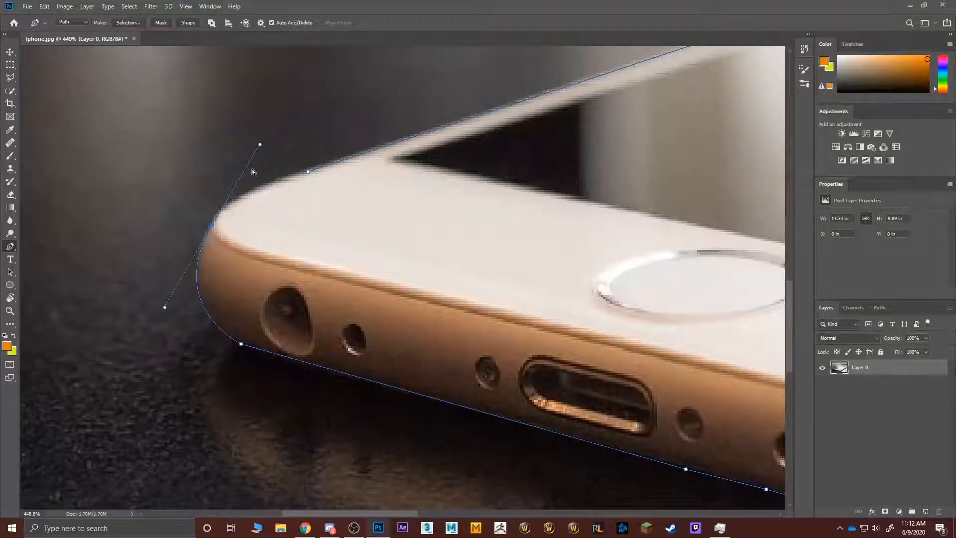
{"action": "left_click_drag", "start_coordinate": [260, 145], "coordinate": [242, 184]}
{"action": "left_click", "coordinate": [257, 192]}
- Convert the closed phone path into a new anti-aliased selection with a feather radius of 0 pixels
{"action": "key", "text": "ctrl+0"}
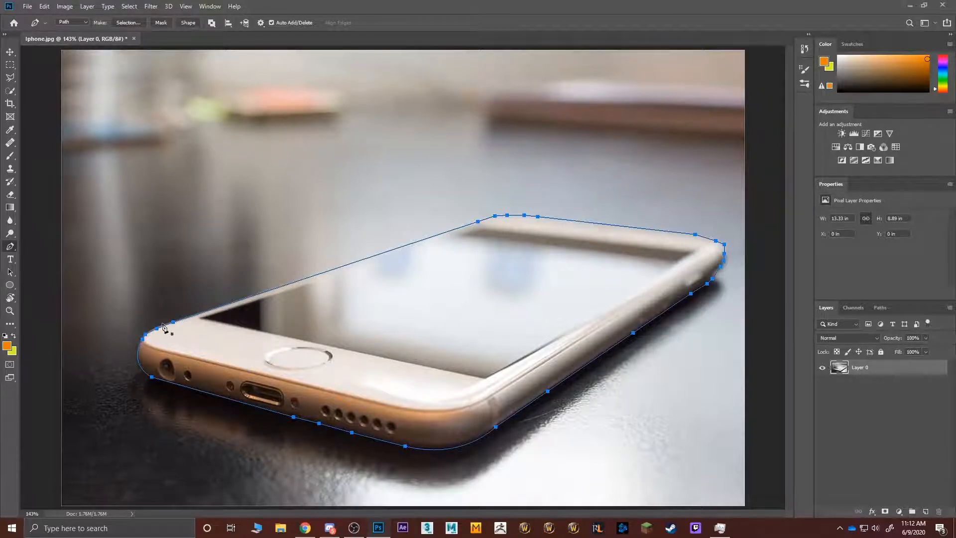
{"action": "right_click", "coordinate": [366, 309]}
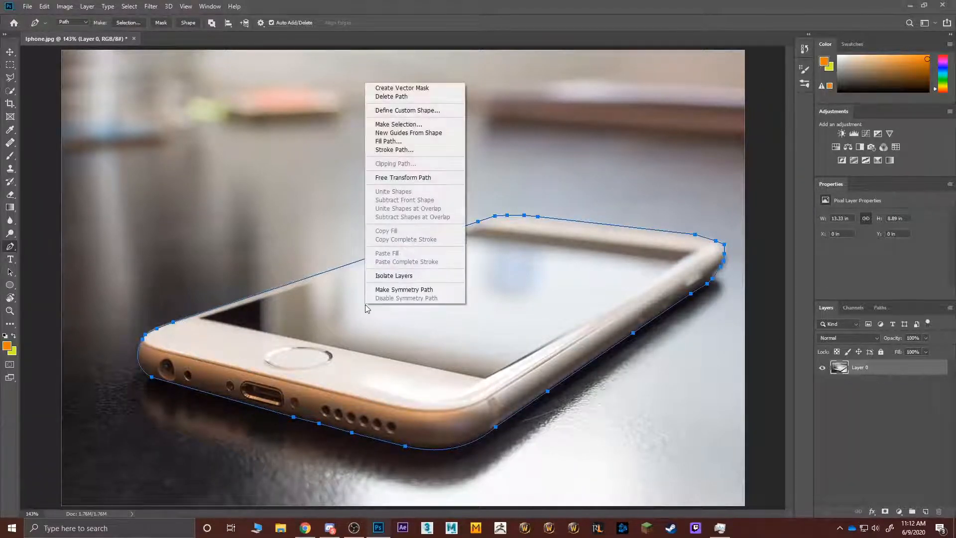
{"action": "left_click", "coordinate": [395, 127]}
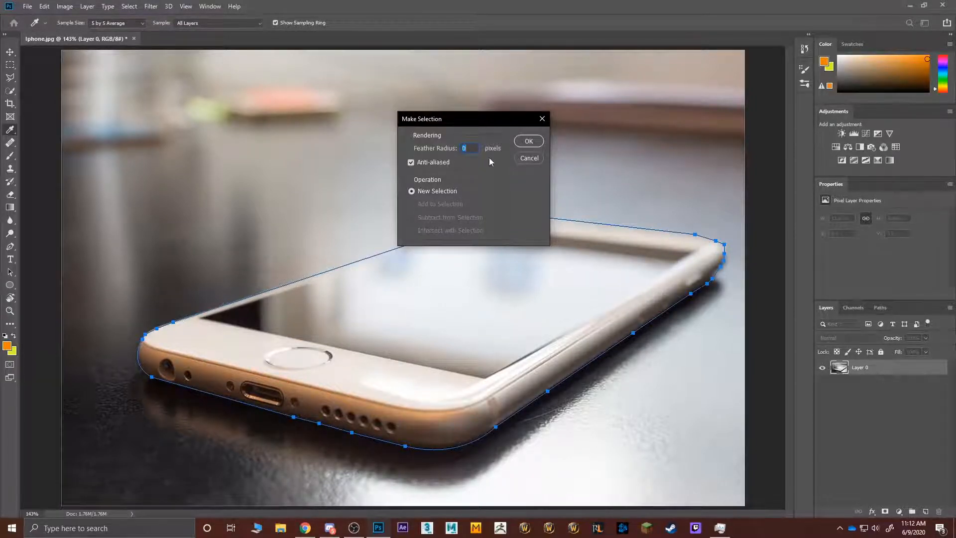
{"action": "key", "text": "Return"}
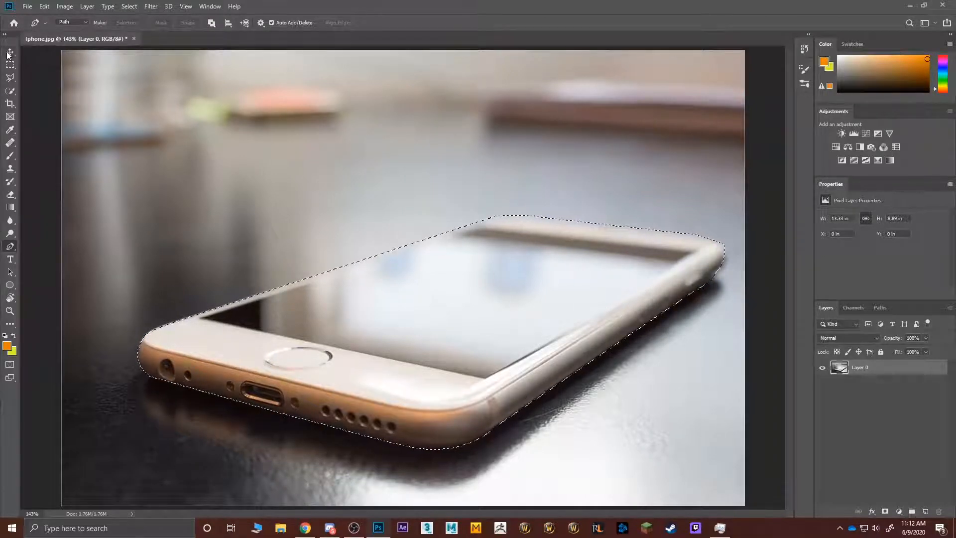
- Try shifting the selected phone slightly left with the Move tool and undo the move
{"action": "key", "text": "v"}
{"action": "left_click_drag", "start_coordinate": [421, 348], "coordinate": [351, 340]}
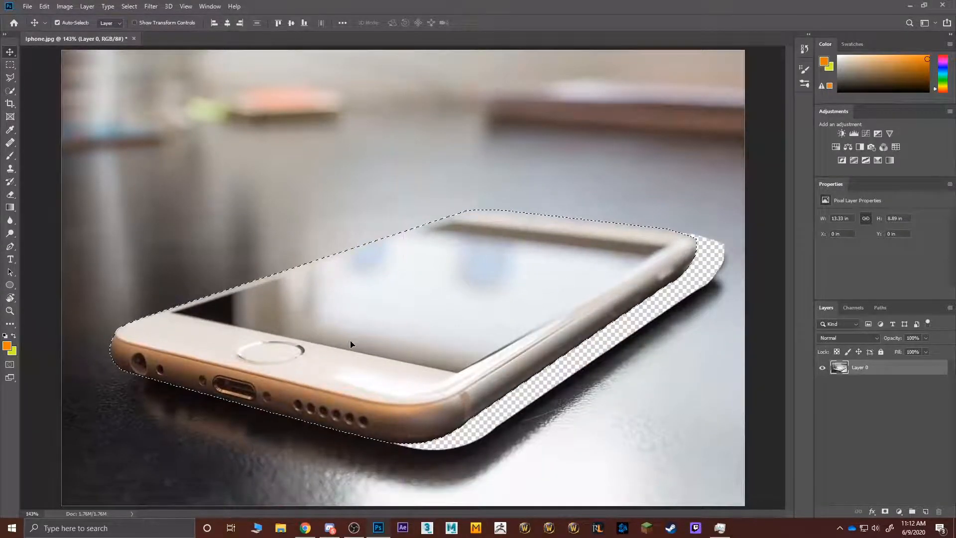
{"action": "key", "text": "ctrl+z"}
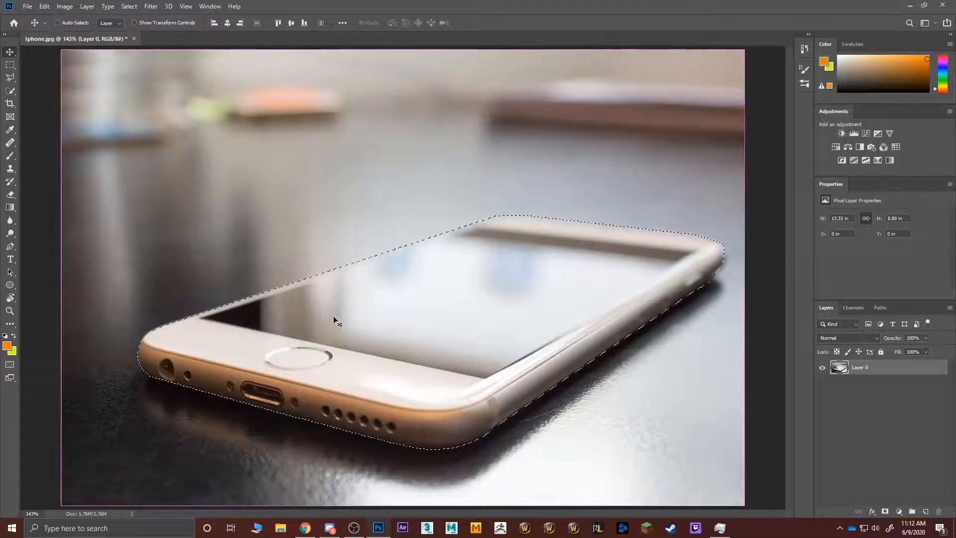
- Clear the phone selection and deselect the layer
{"action": "key", "text": "ctrl+d"}
{"action": "left_click", "coordinate": [904, 401]}
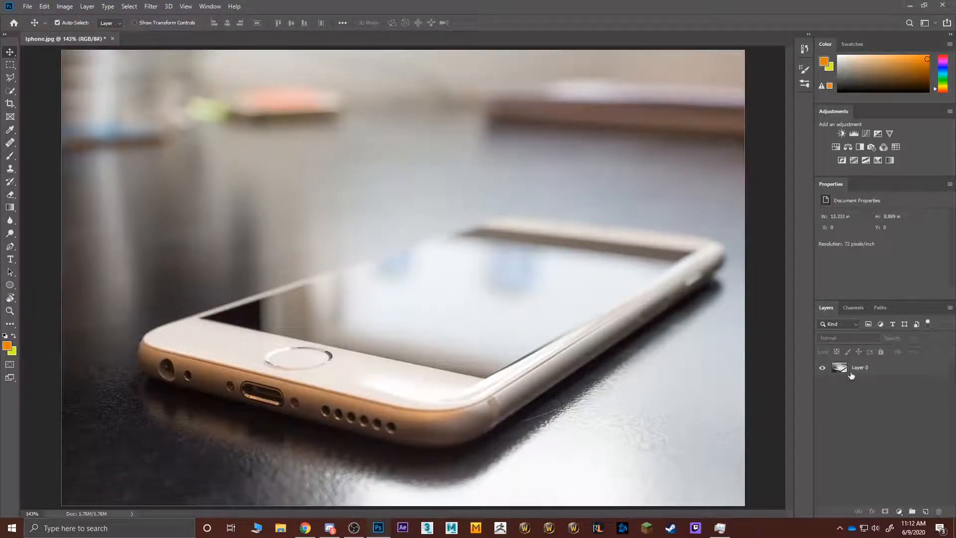
- Open the image "Angler fish image.jpg" from the Desktop and convert its Background into a regular layer
{"action": "left_click", "coordinate": [28, 6]}
{"action": "left_click", "coordinate": [42, 28]}
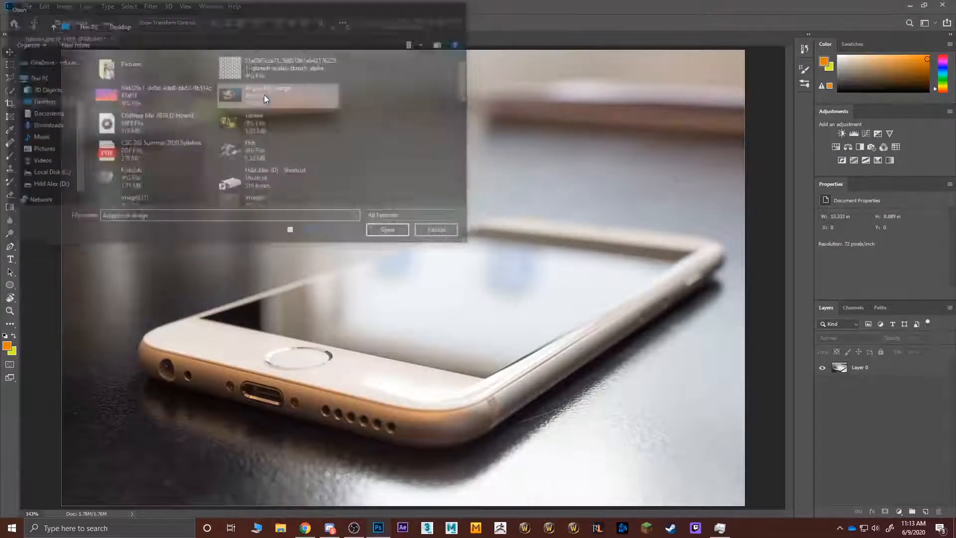
{"action": "double_click", "coordinate": [264, 94]}
{"action": "double_click", "coordinate": [873, 370]}
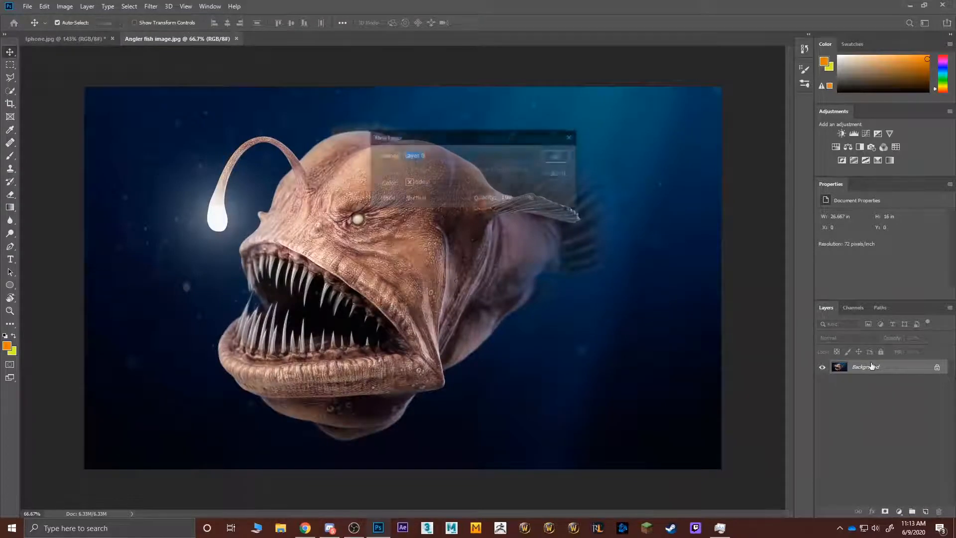
{"action": "scroll", "coordinate": [327, 259], "scroll_direction": "up", "scroll_amount": 3}
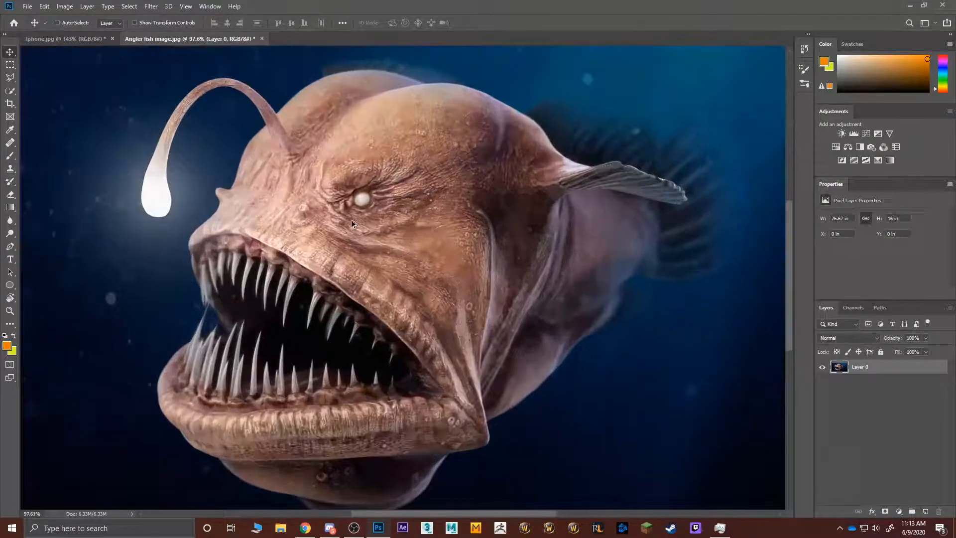
- Outline the angler fish's eye and the surrounding wrinkles with the Patch tool
{"action": "left_click", "coordinate": [16, 144]}
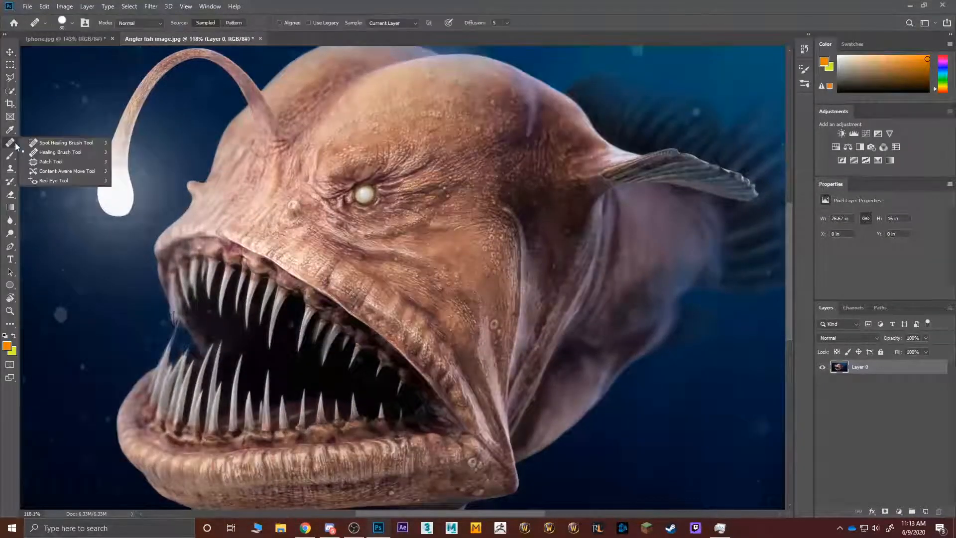
{"action": "left_click", "coordinate": [51, 160]}
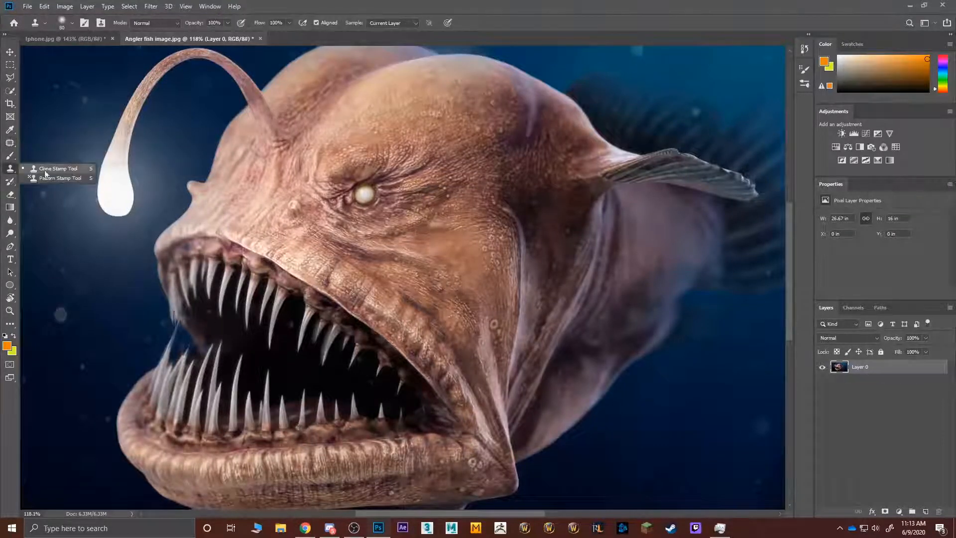
{"action": "left_click", "coordinate": [10, 143]}
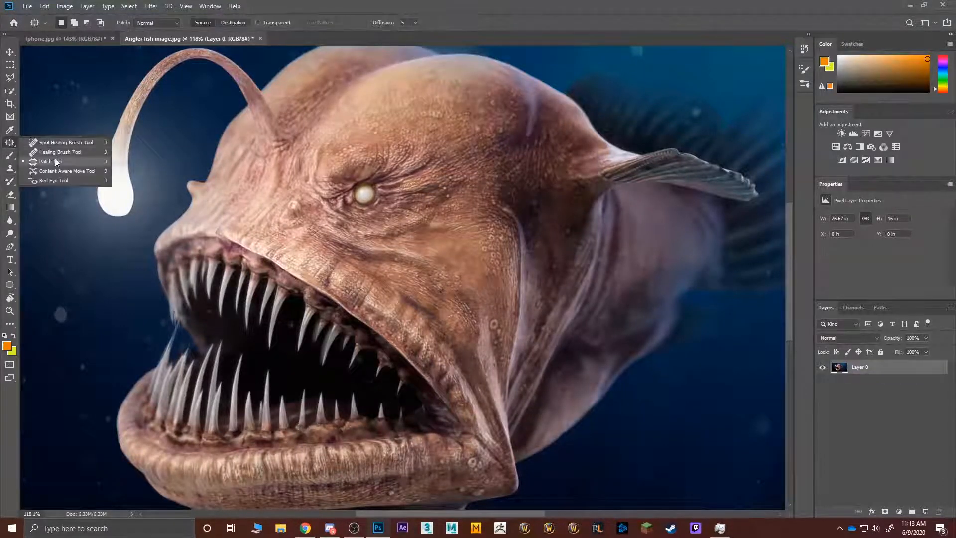
{"action": "left_click", "coordinate": [55, 161]}
{"action": "mouse_move", "coordinate": [381, 166]}
{"action": "left_mouse_down"}
{"action": "mouse_move", "coordinate": [319, 173]}
{"action": "mouse_move", "coordinate": [356, 233]}
{"action": "mouse_move", "coordinate": [419, 197]}
{"action": "mouse_move", "coordinate": [380, 159]}
{"action": "left_mouse_up"}
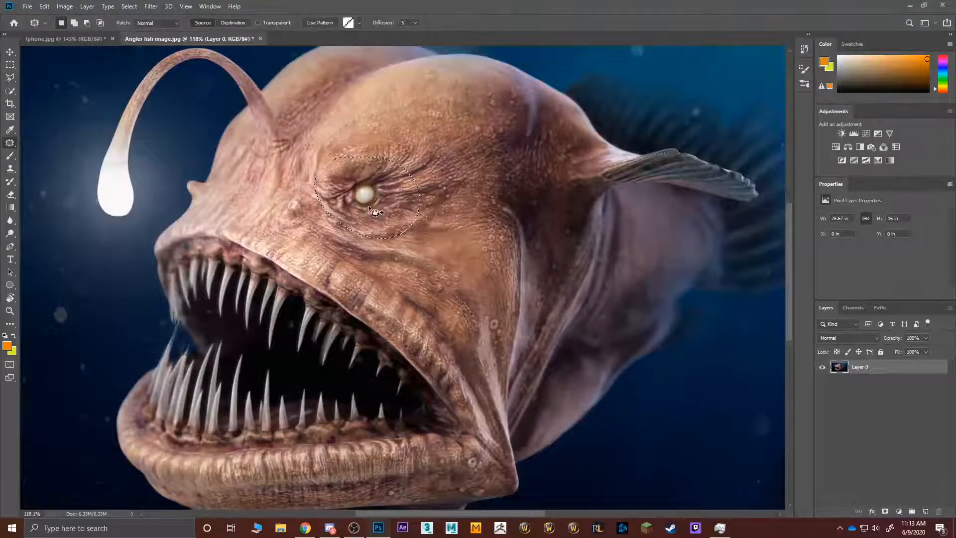
- Try patching the outlined eye with skin from the forehead above it, deselect, and undo the patch
{"action": "left_click_drag", "start_coordinate": [404, 196], "coordinate": [442, 115]}
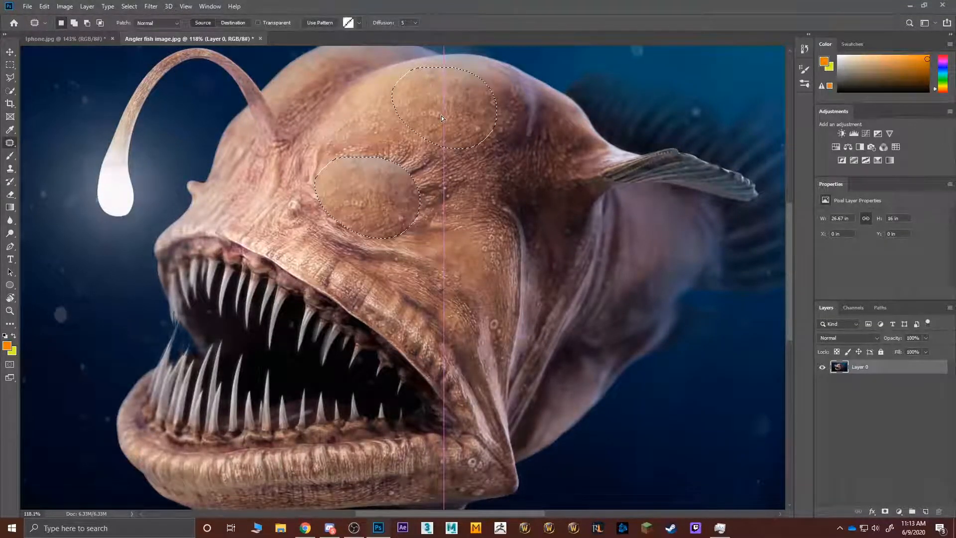
{"action": "left_click_drag", "start_coordinate": [441, 118], "coordinate": [441, 119]}
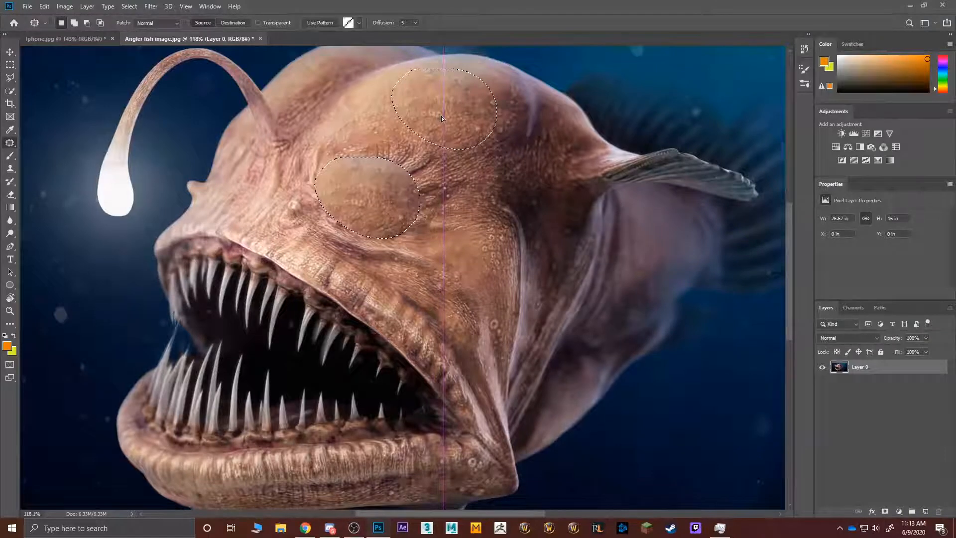
{"action": "left_click_drag", "start_coordinate": [441, 115], "coordinate": [441, 116]}
{"action": "key", "text": "ctrl+d"}
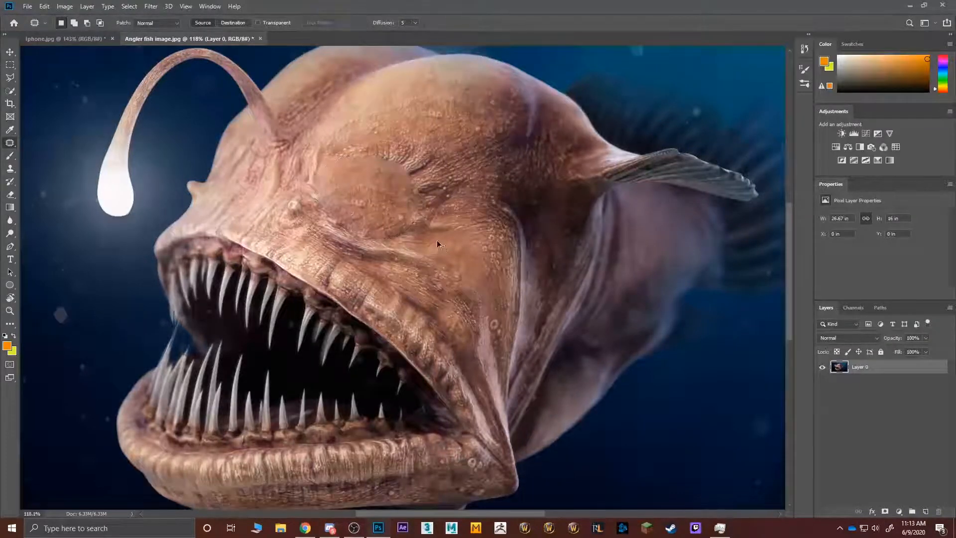
{"action": "scroll", "coordinate": [438, 249], "scroll_direction": "down", "scroll_amount": 4}
{"action": "scroll", "coordinate": [364, 199], "scroll_direction": "up", "scroll_amount": 3}
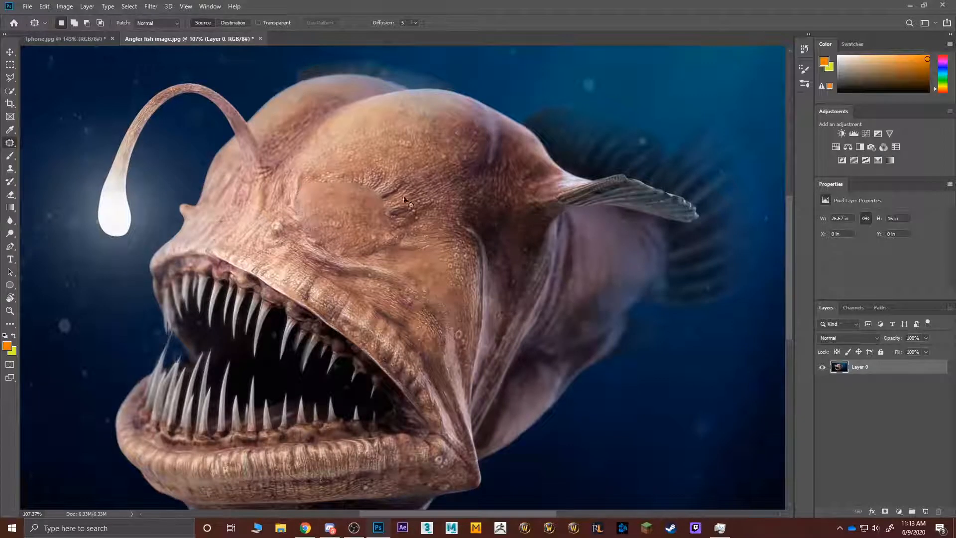
{"action": "key", "text": "ctrl+z"}
{"action": "key", "text": "ctrl+z"}
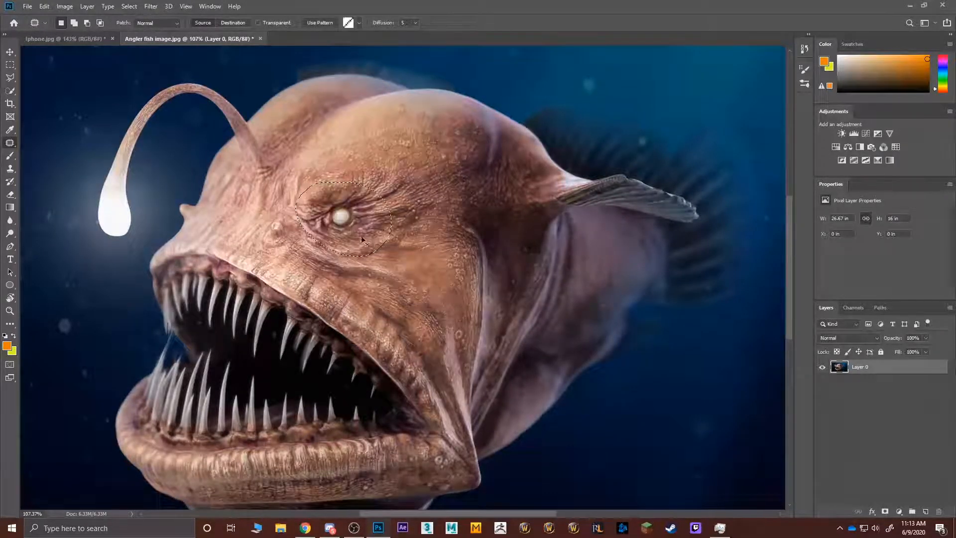
- Try patching the eye with the dark blue water below the fish, undo the patch, and clear the selection
{"action": "left_click_drag", "start_coordinate": [355, 234], "coordinate": [671, 433]}
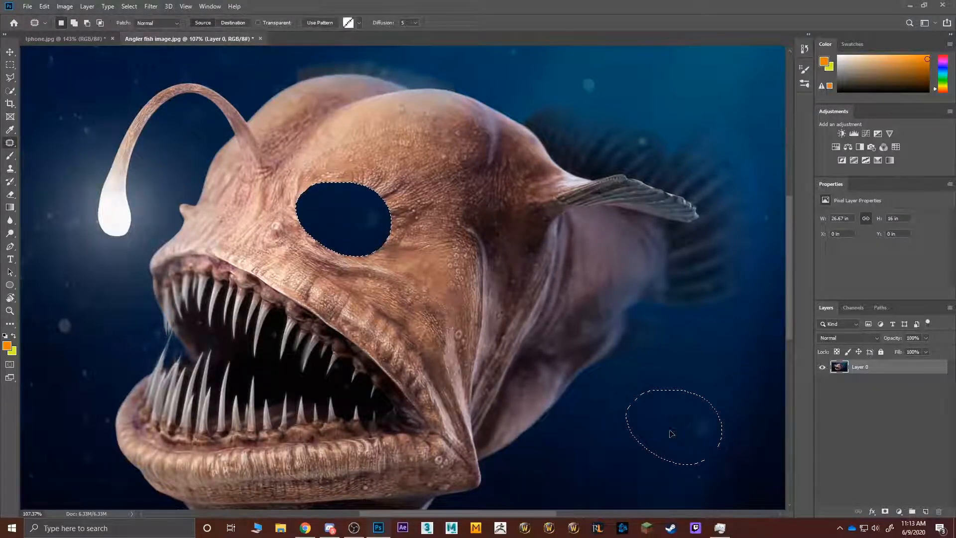
{"action": "left_click_drag", "start_coordinate": [671, 434], "coordinate": [661, 443]}
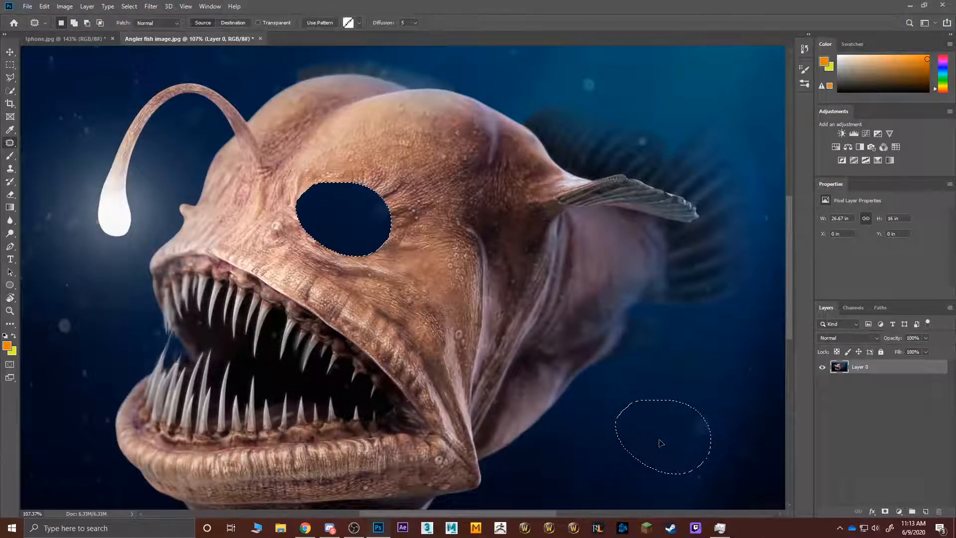
{"action": "left_click_drag", "start_coordinate": [661, 443], "coordinate": [661, 443]}
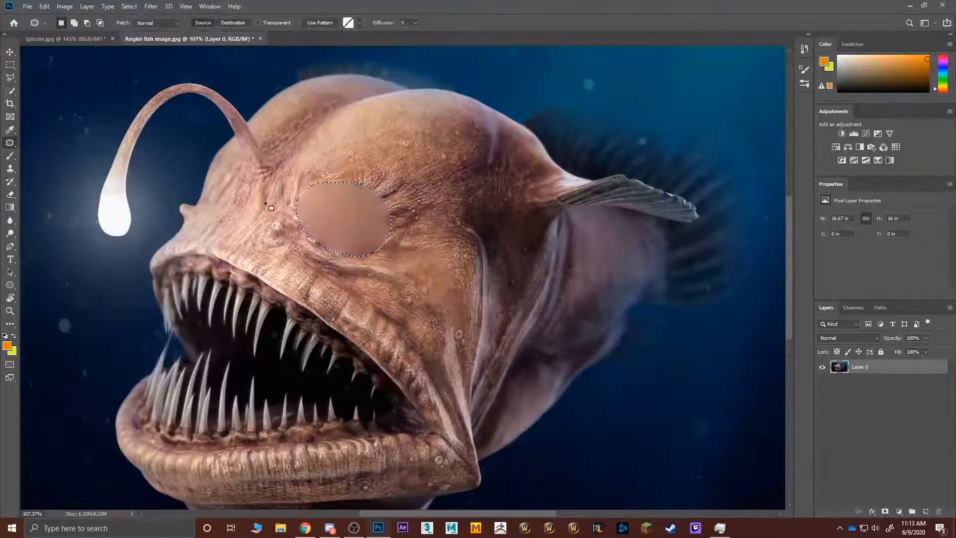
{"action": "key", "text": "ctrl+d"}
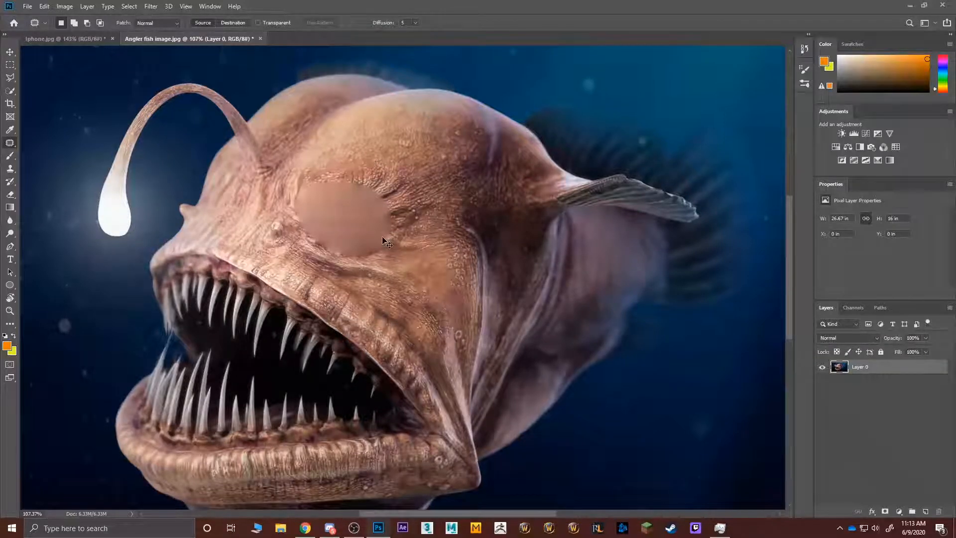
{"action": "key", "text": "ctrl+z"}
{"action": "key", "text": "ctrl+z"}
{"action": "scroll", "coordinate": [338, 219], "scroll_direction": "up", "scroll_amount": 2}
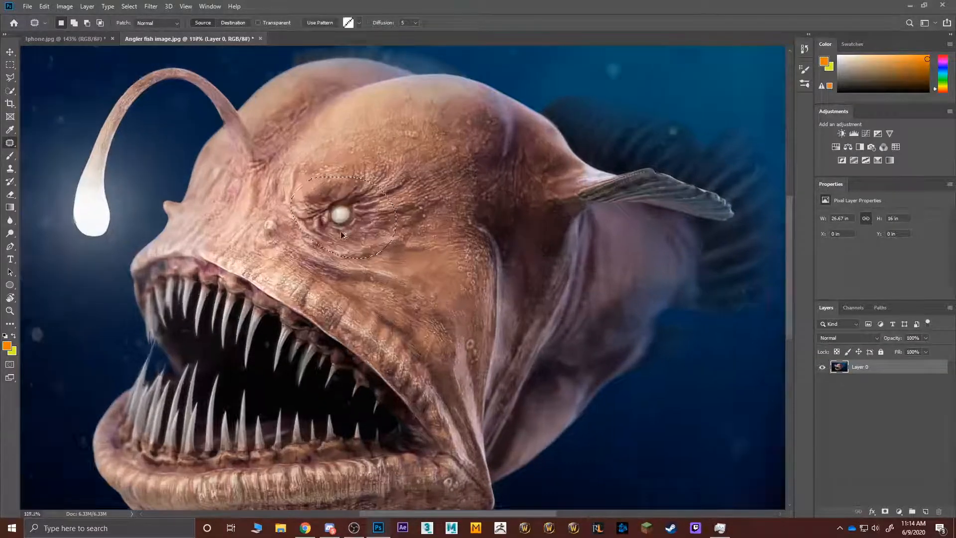
{"action": "key", "text": "ctrl+d"}
- Outline the eyeball more tightly, try patching it with nearby skin above, and undo the patch
{"action": "scroll", "coordinate": [344, 209], "scroll_direction": "up", "scroll_amount": 3}
{"action": "mouse_move", "coordinate": [306, 217]}
{"action": "left_mouse_down"}
{"action": "mouse_move", "coordinate": [365, 241]}
{"action": "mouse_move", "coordinate": [347, 195]}
{"action": "left_mouse_up"}
{"action": "mouse_move", "coordinate": [343, 219]}
{"action": "left_mouse_down"}
{"action": "mouse_move", "coordinate": [411, 209]}
{"action": "mouse_move", "coordinate": [423, 169]}
{"action": "left_mouse_up"}
{"action": "key", "text": "ctrl+d"}
{"action": "scroll", "coordinate": [422, 260], "scroll_direction": "down", "scroll_amount": 5}
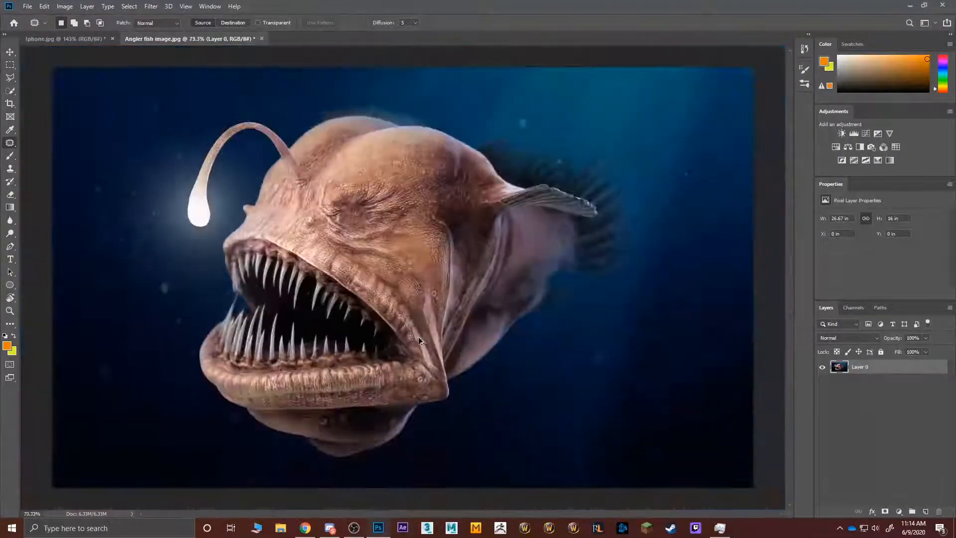
{"action": "scroll", "coordinate": [325, 179], "scroll_direction": "up", "scroll_amount": 6}
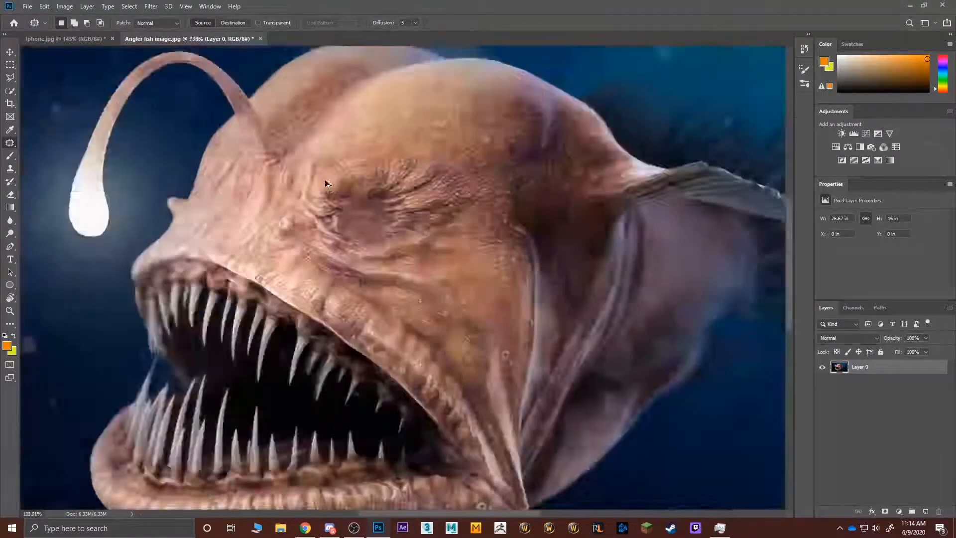
{"action": "key", "text": "ctrl+z"}
{"action": "key", "text": "ctrl+z"}
- Try patching the tightly outlined eyeball with a different source area toward the snout, deselect, and undo the patch
{"action": "left_click_drag", "start_coordinate": [386, 240], "coordinate": [167, 248]}
{"action": "key", "text": "ctrl+d"}
{"action": "scroll", "coordinate": [298, 289], "scroll_direction": "down", "scroll_amount": 5}
{"action": "scroll", "coordinate": [297, 299], "scroll_direction": "down", "scroll_amount": 2}
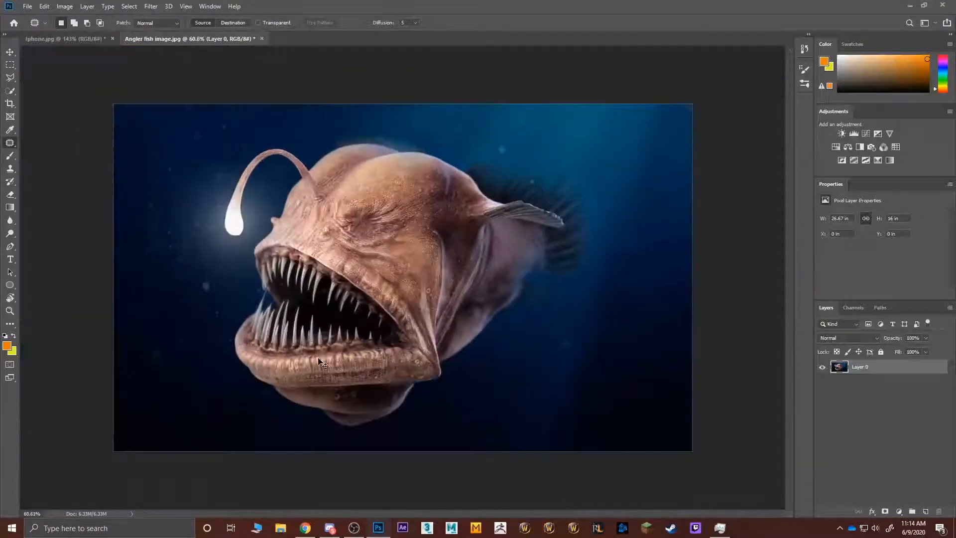
{"action": "scroll", "coordinate": [306, 339], "scroll_direction": "up", "scroll_amount": 4}
{"action": "key", "text": "ctrl+z"}
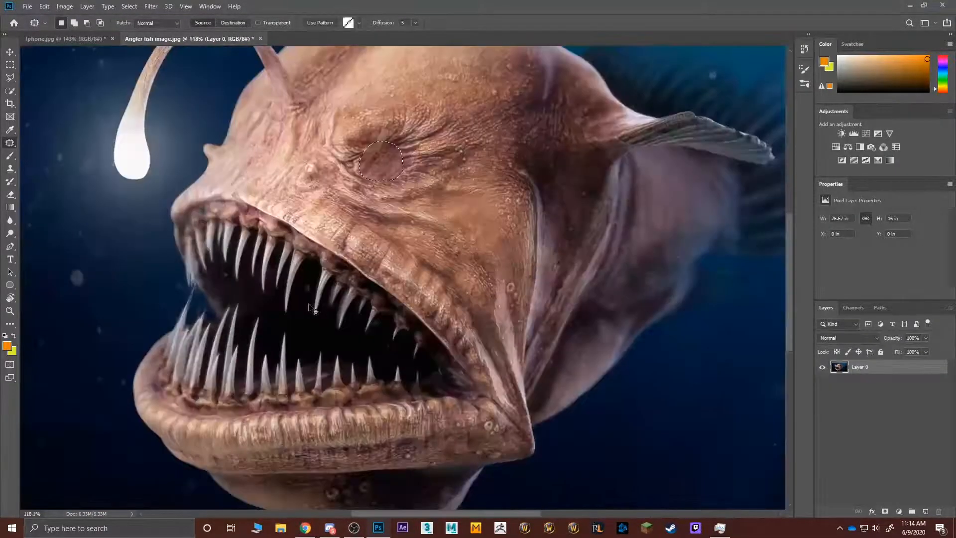
{"action": "key", "text": "ctrl+z"}
- Deselect, try covering the eye with forehead skin using the Clone Stamp tool, and undo the strokes
{"action": "scroll", "coordinate": [328, 262], "scroll_direction": "up", "scroll_amount": 1}
{"action": "left_click_drag", "start_coordinate": [345, 201], "coordinate": [291, 277]}
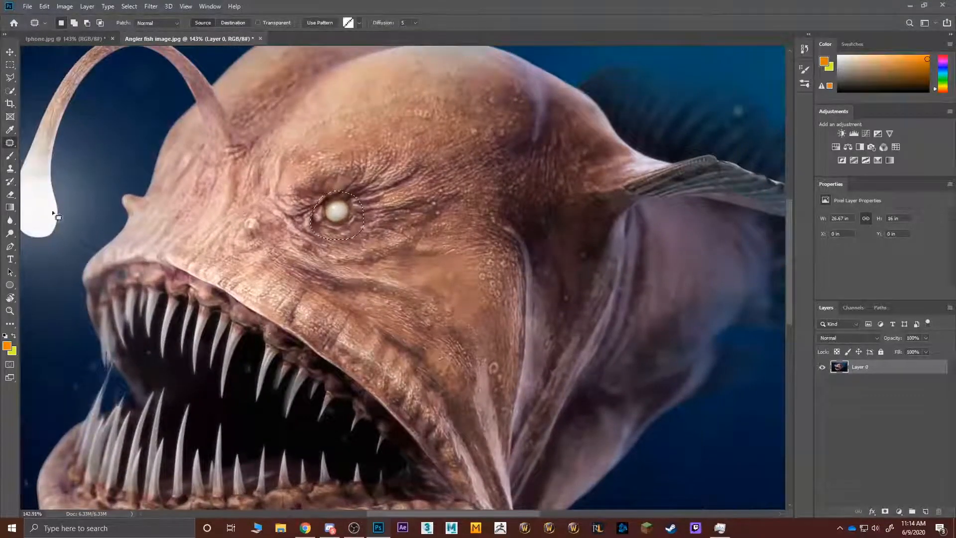
{"action": "left_click", "coordinate": [10, 169]}
{"action": "left_click", "coordinate": [40, 166]}
{"action": "key", "text": "ctrl+d"}
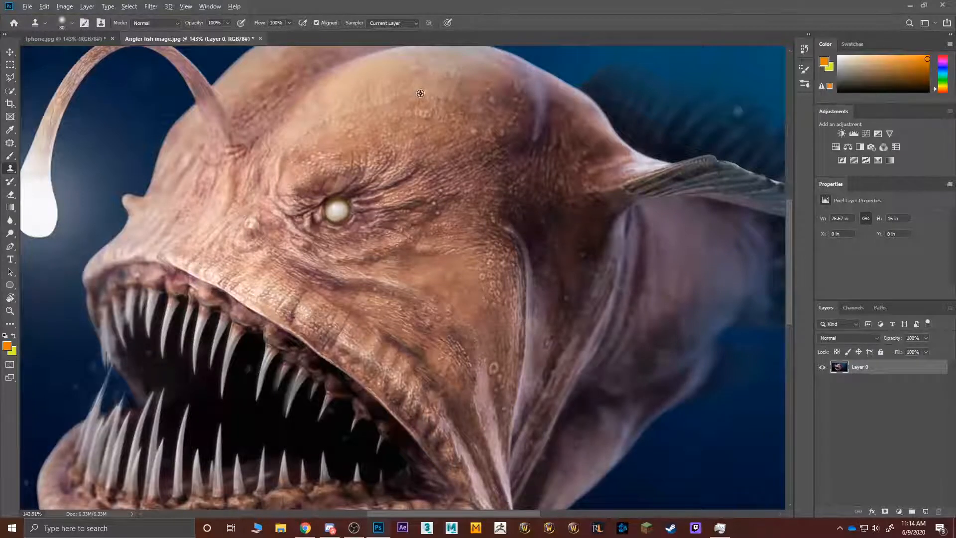
{"action": "left_click", "coordinate": [366, 91], "text": "alt"}
{"action": "mouse_move", "coordinate": [334, 209]}
{"action": "left_mouse_down"}
{"action": "mouse_move", "coordinate": [319, 215]}
{"action": "mouse_move", "coordinate": [369, 209]}
{"action": "mouse_move", "coordinate": [312, 195]}
{"action": "left_mouse_up"}
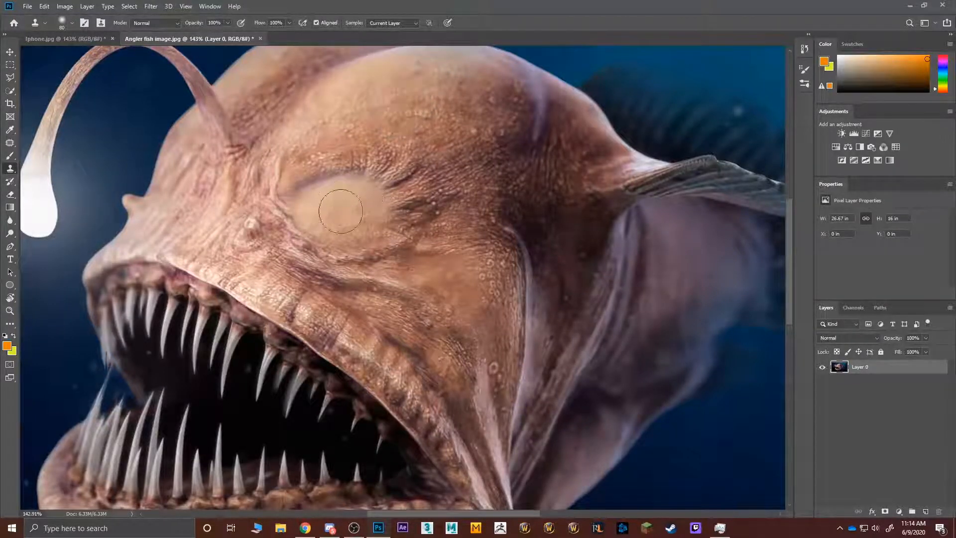
{"action": "key", "text": "ctrl+z"}
{"action": "key", "text": "ctrl+z"}
{"action": "key", "text": "ctrl+z"}
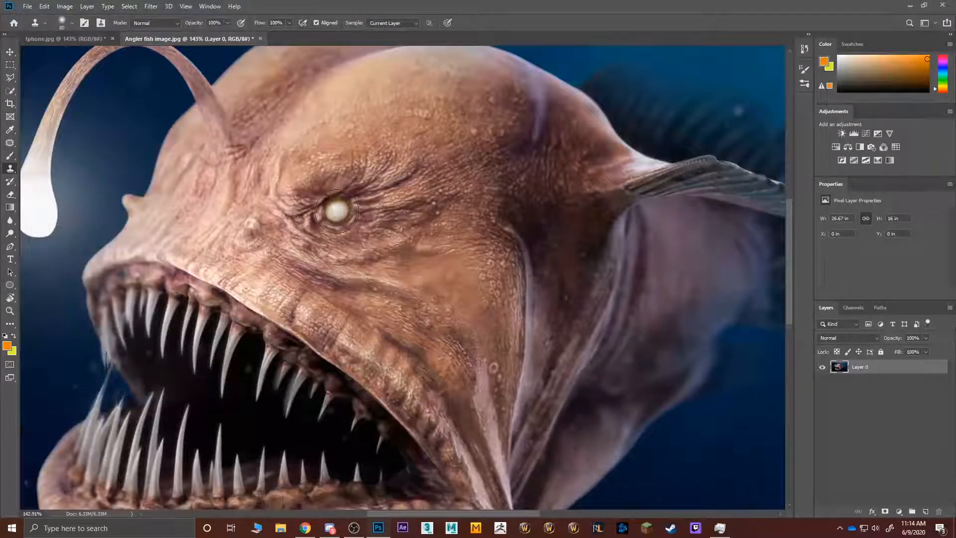
- Enlarge the Clone Stamp brush to 125 and try cloning the eye and its nearby bump onto the forehead
{"action": "key", "text": "bracketright"}
{"action": "left_click", "coordinate": [337, 211], "text": "alt"}
{"action": "left_click", "coordinate": [406, 117]}
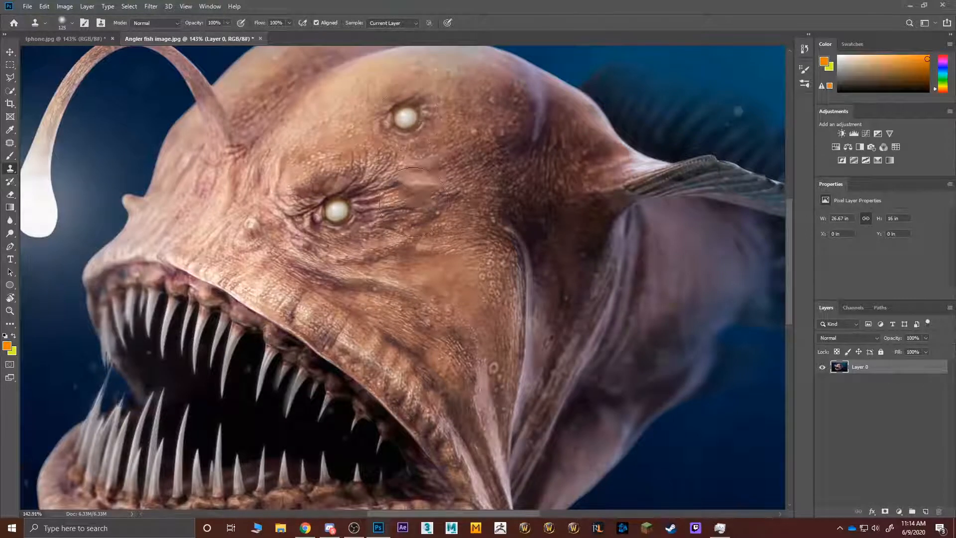
{"action": "left_click", "coordinate": [324, 133]}
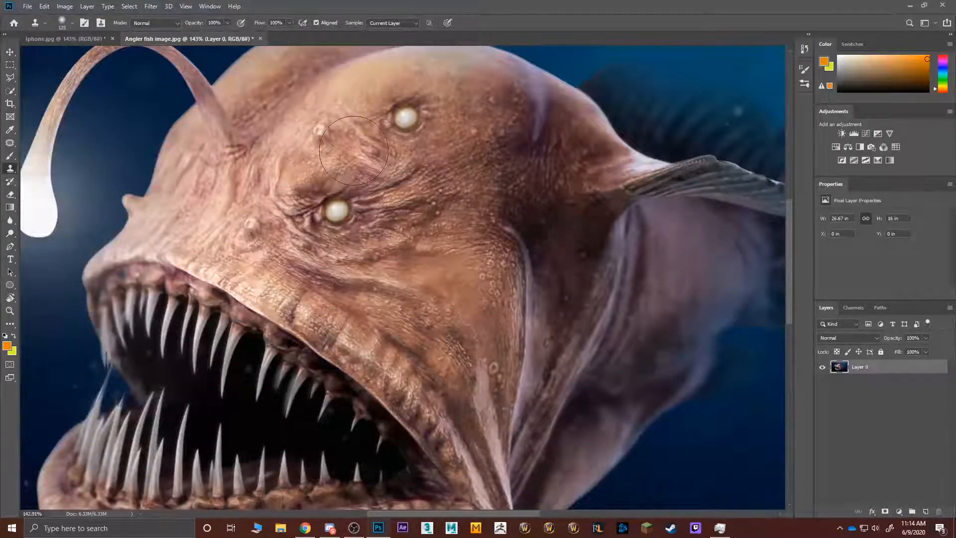
- Try stamping three more eye copies behind, above and below the original eye, and undo all the cloned stamps
{"action": "left_click", "coordinate": [335, 213], "text": "alt"}
{"action": "left_click", "coordinate": [425, 179]}
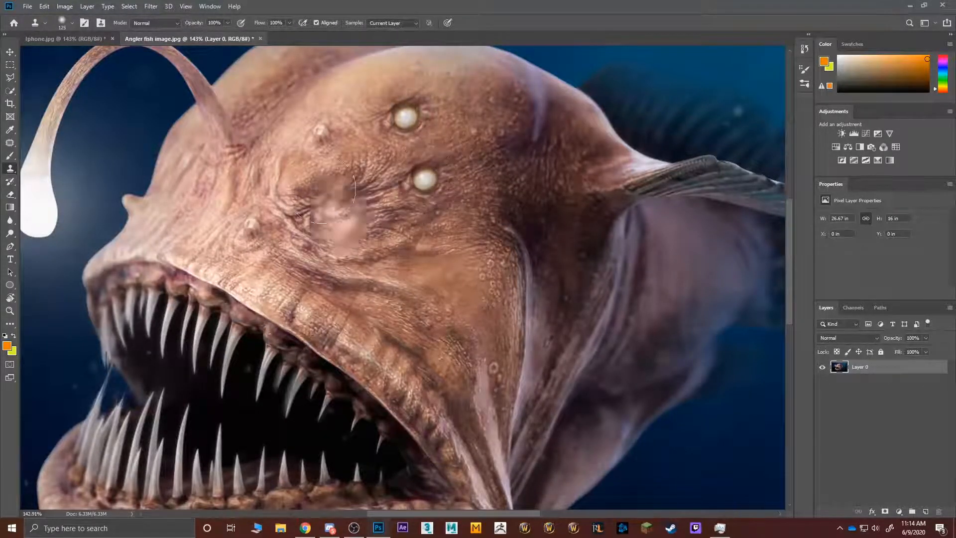
{"action": "left_click", "coordinate": [493, 86]}
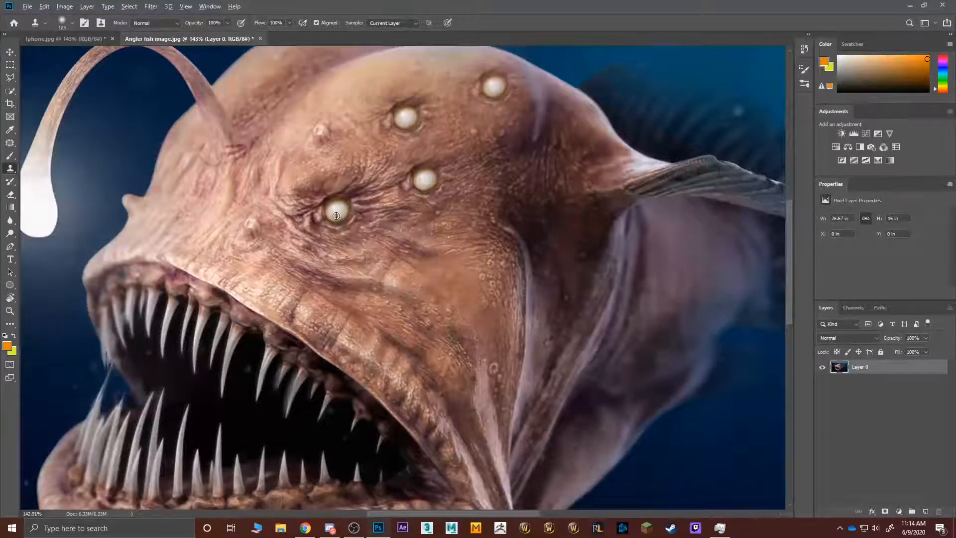
{"action": "left_click", "coordinate": [403, 261]}
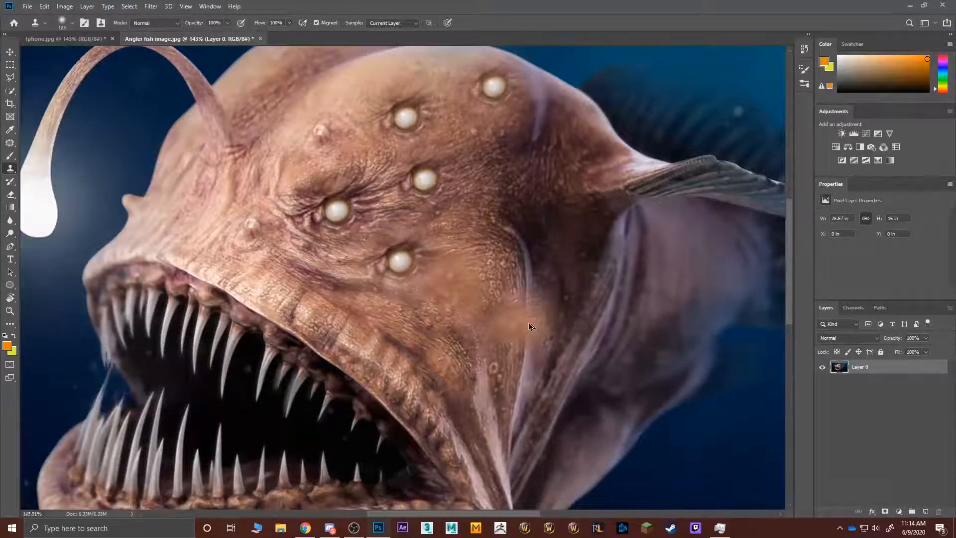
{"action": "scroll", "coordinate": [528, 323], "scroll_direction": "down", "scroll_amount": 3}
{"action": "scroll", "coordinate": [467, 317], "scroll_direction": "up", "scroll_amount": 3}
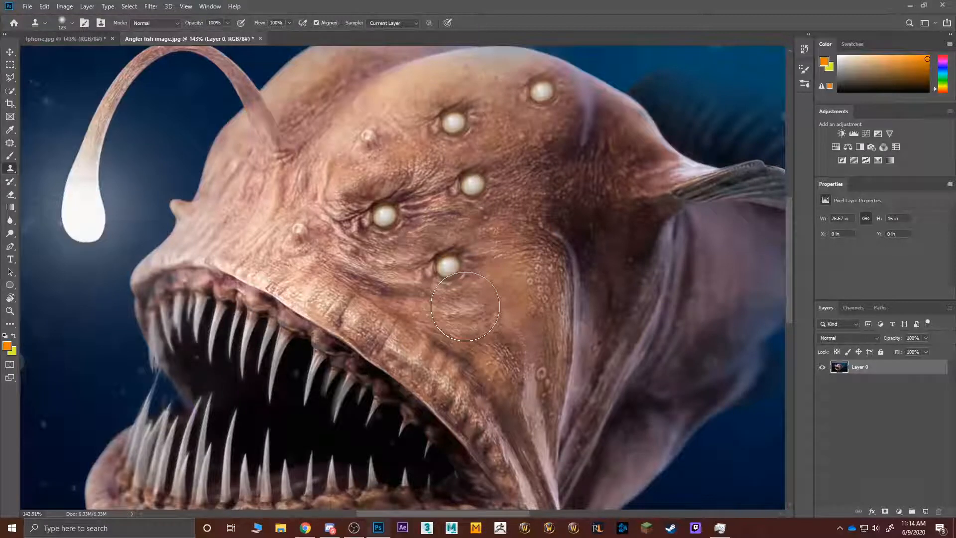
{"action": "key", "text": "ctrl+z"}
{"action": "key", "text": "ctrl+z"}
{"action": "key", "text": "ctrl+z"}
{"action": "key", "text": "ctrl+z"}
{"action": "key", "text": "ctrl+z"}
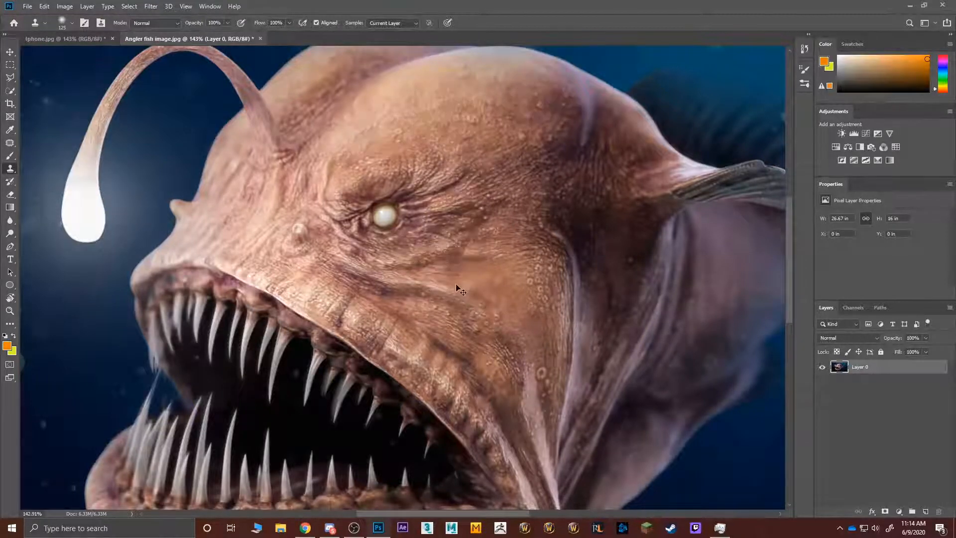
- Clone the eye onto the cheek just below and behind the original, undoing the extra stamp placed farther down
{"action": "left_click", "coordinate": [383, 217], "text": "alt"}
{"action": "left_click", "coordinate": [434, 264]}
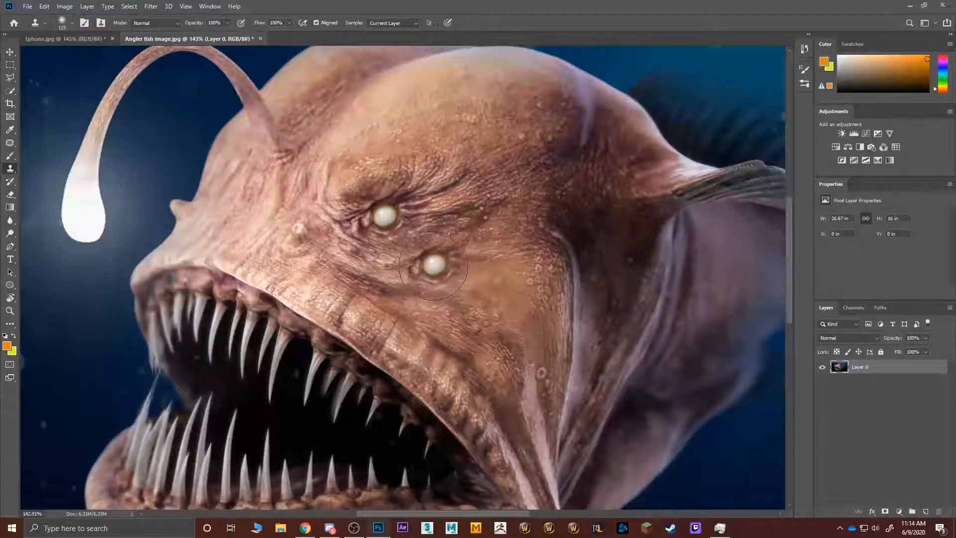
{"action": "left_click", "coordinate": [482, 312]}
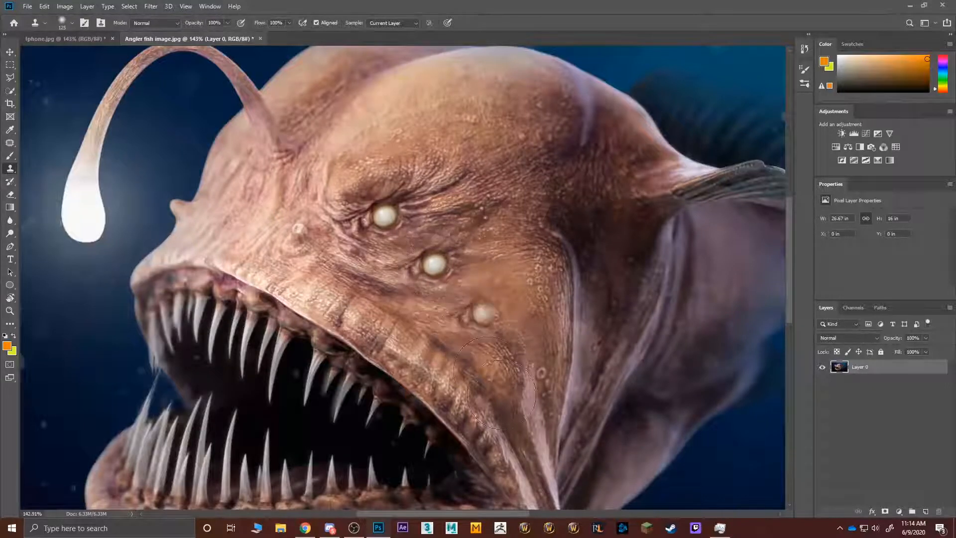
{"action": "key", "text": "ctrl+z"}
{"action": "key", "text": "ctrl+z"}
{"action": "key", "text": "ctrl+shift+z"}
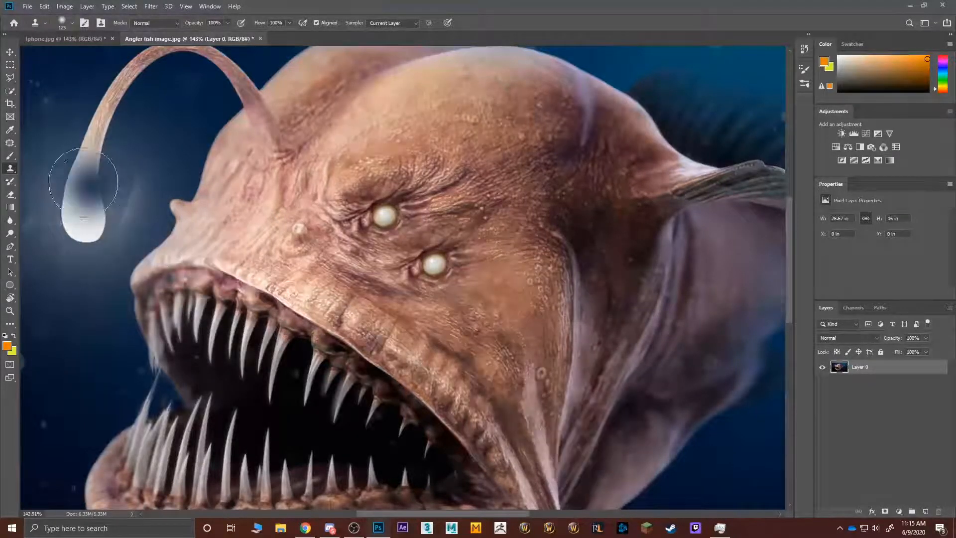
- Use the Healing Brush tool to sample the original eye and paint a copy of it on the forehead
{"action": "left_click", "coordinate": [10, 156]}
{"action": "left_click", "coordinate": [10, 143]}
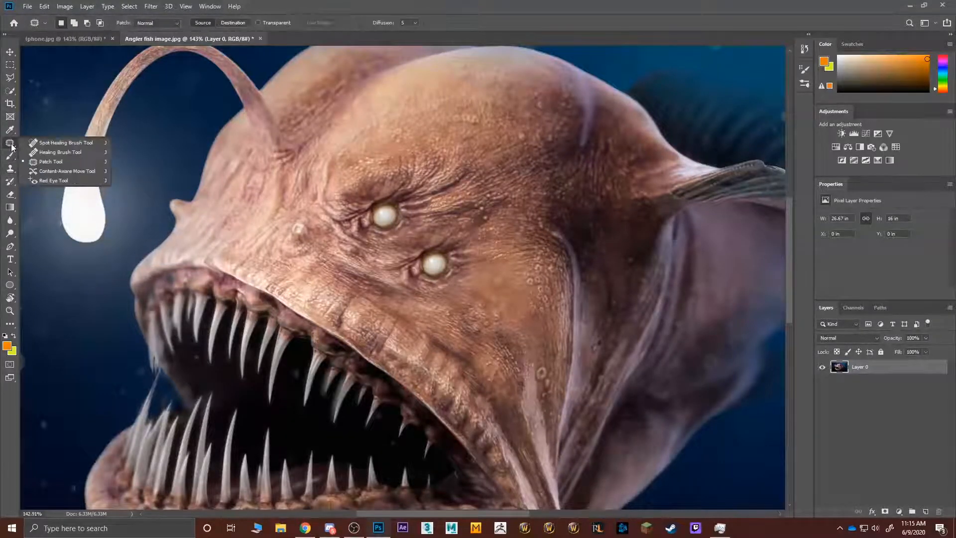
{"action": "left_click", "coordinate": [62, 152]}
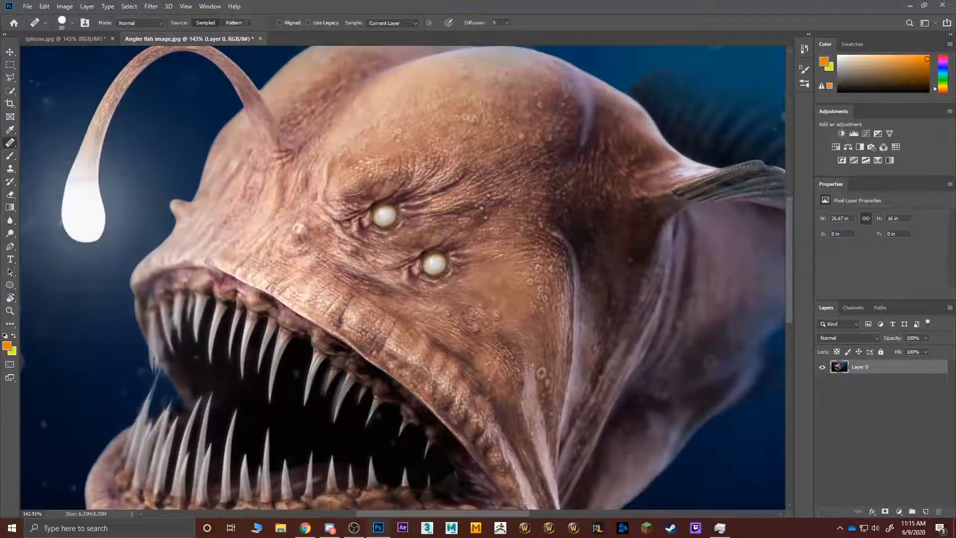
{"action": "left_click", "coordinate": [384, 215], "text": "alt"}
{"action": "left_click", "coordinate": [434, 140]}
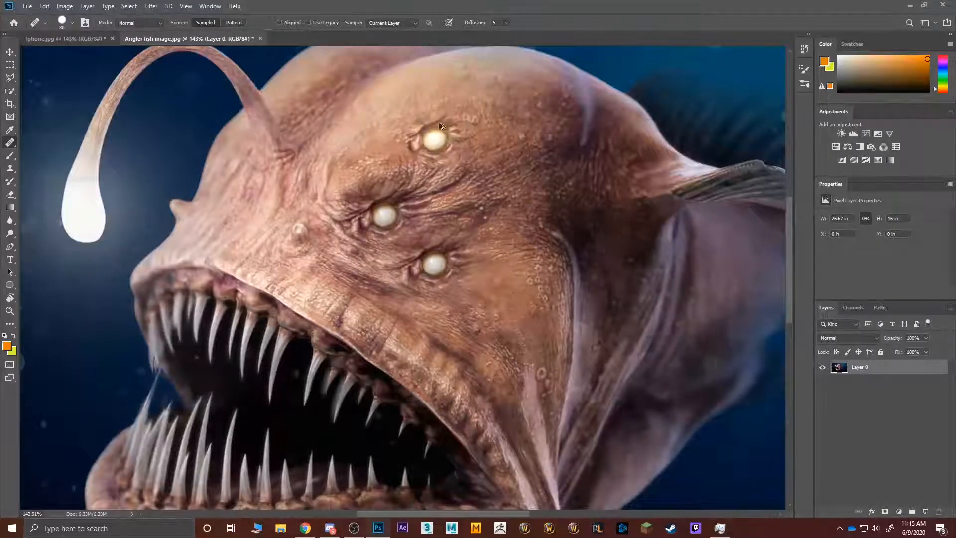
- Try healing another copy of the eye slightly lower on the forehead, and undo that stamp
{"action": "scroll", "coordinate": [453, 124], "scroll_direction": "up", "scroll_amount": 5}
{"action": "left_click", "coordinate": [408, 174]}
{"action": "key", "text": "v"}
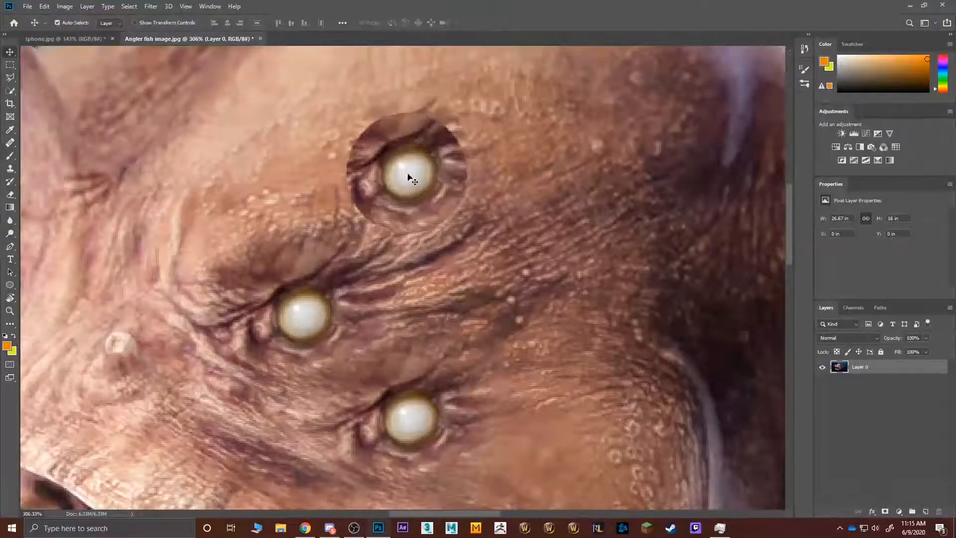
{"action": "key", "text": "ctrl+z"}
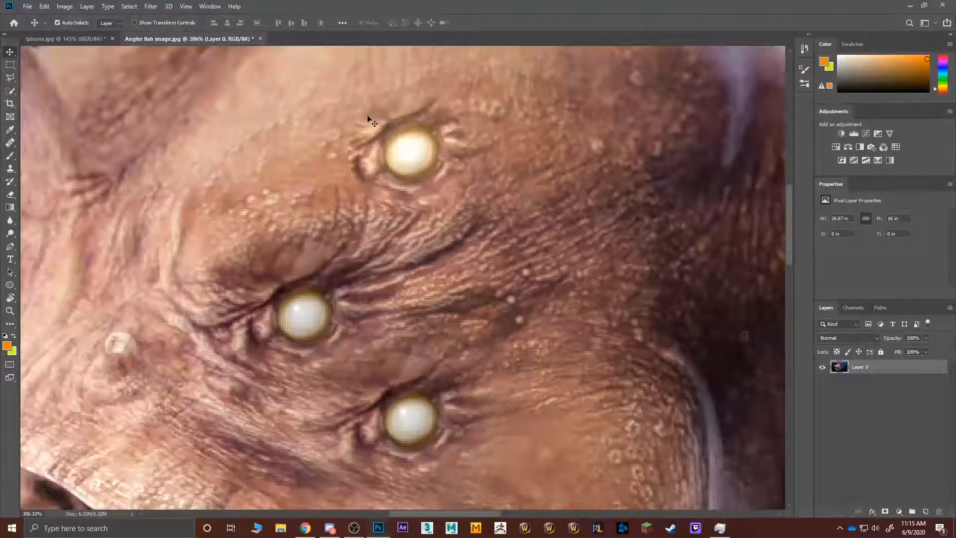
- Compare the healed forehead eye with the cloned cheek eye, and undo both eye copies
{"action": "left_click_drag", "start_coordinate": [426, 283], "coordinate": [450, 81]}
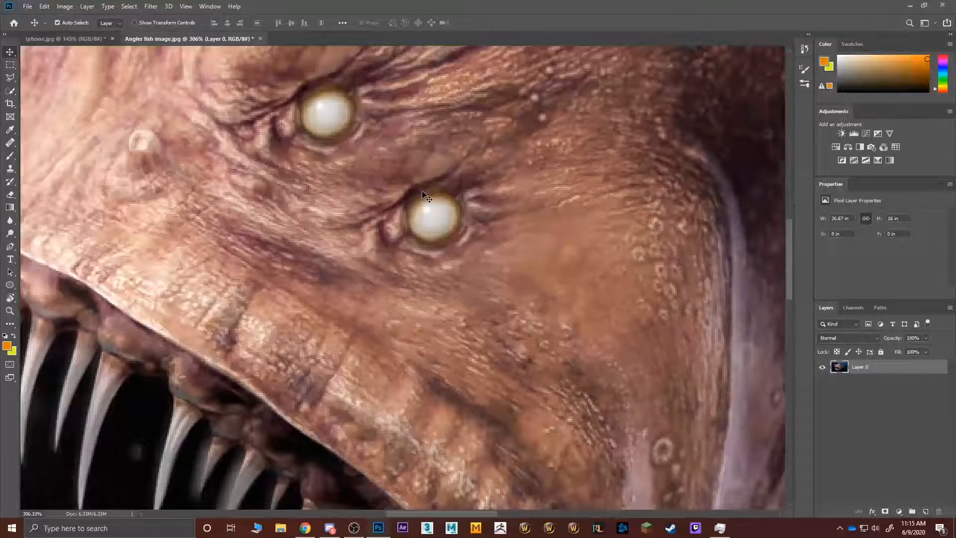
{"action": "scroll", "coordinate": [423, 197], "scroll_direction": "up", "scroll_amount": 5}
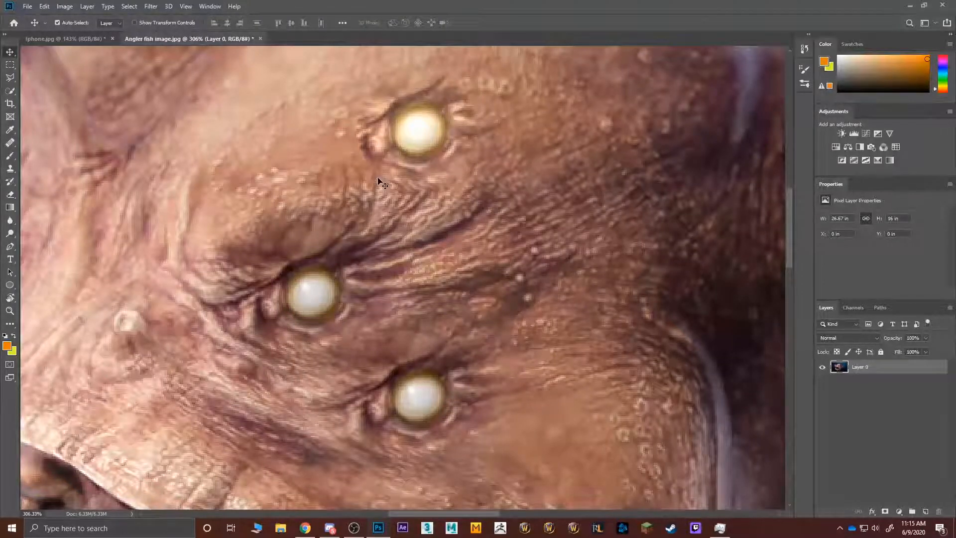
{"action": "scroll", "coordinate": [392, 185], "scroll_direction": "down", "scroll_amount": 5}
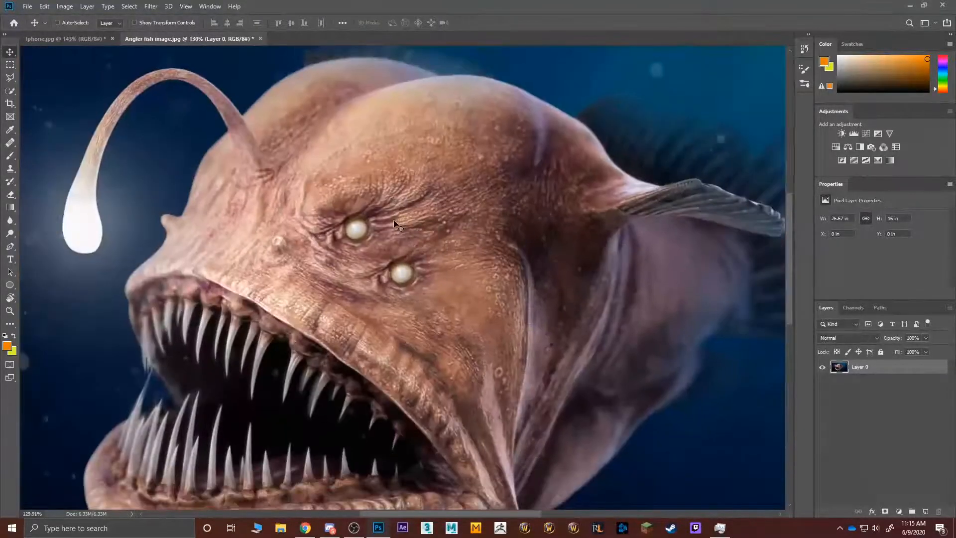
{"action": "scroll", "coordinate": [399, 227], "scroll_direction": "down", "scroll_amount": 3}
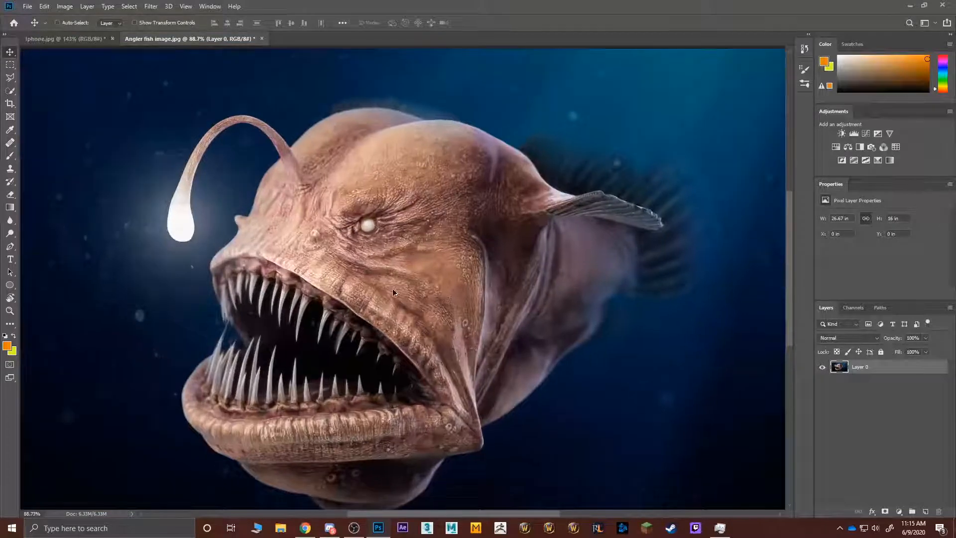
- Try moving the eye up onto the forehead with the Content-Aware Move tool, and undo the move
{"action": "left_click", "coordinate": [10, 169]}
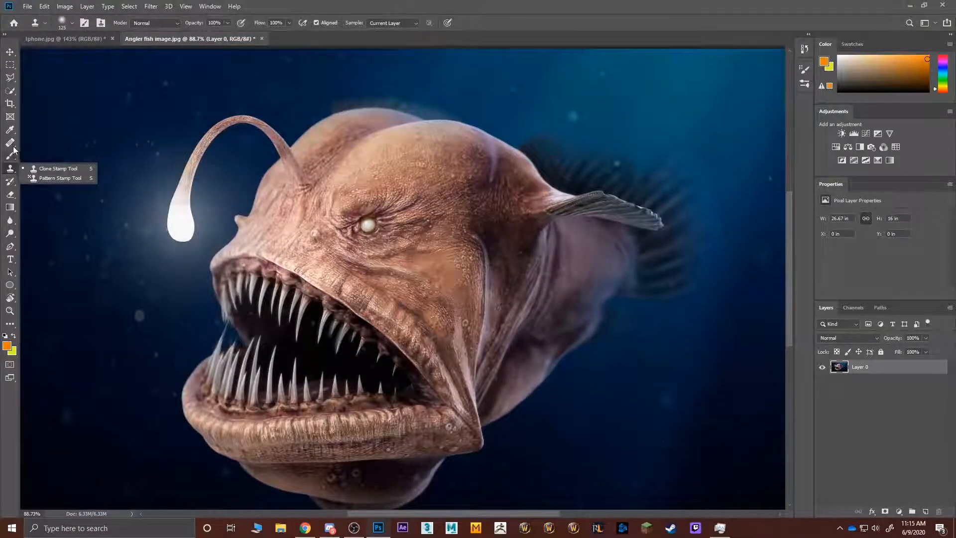
{"action": "left_click", "coordinate": [10, 143]}
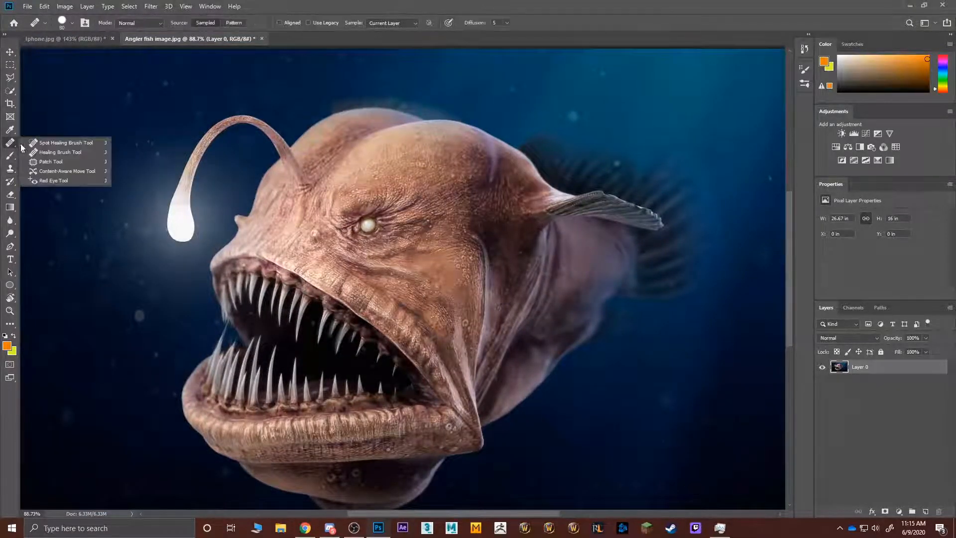
{"action": "left_click", "coordinate": [60, 171]}
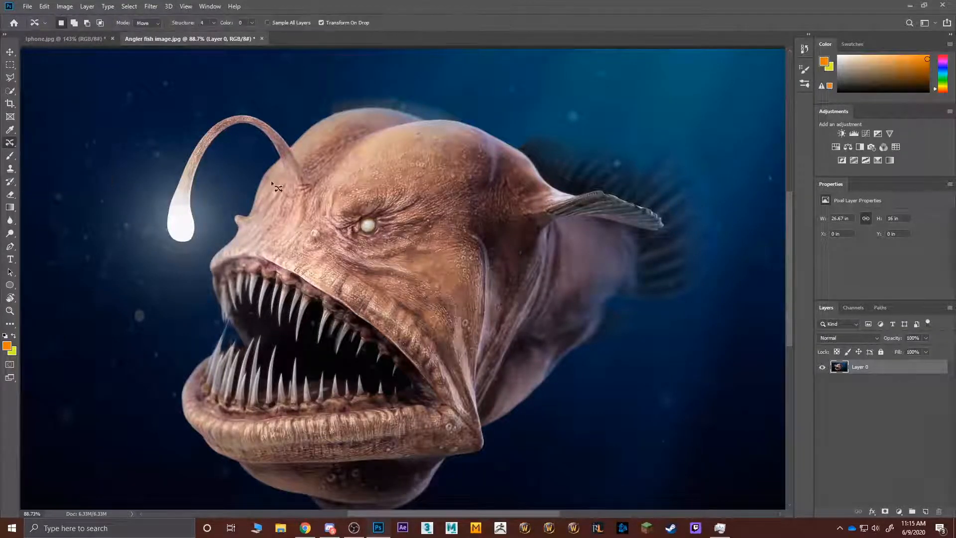
{"action": "mouse_move", "coordinate": [381, 199]}
{"action": "left_mouse_down"}
{"action": "mouse_move", "coordinate": [398, 235]}
{"action": "mouse_move", "coordinate": [438, 184]}
{"action": "left_mouse_up"}
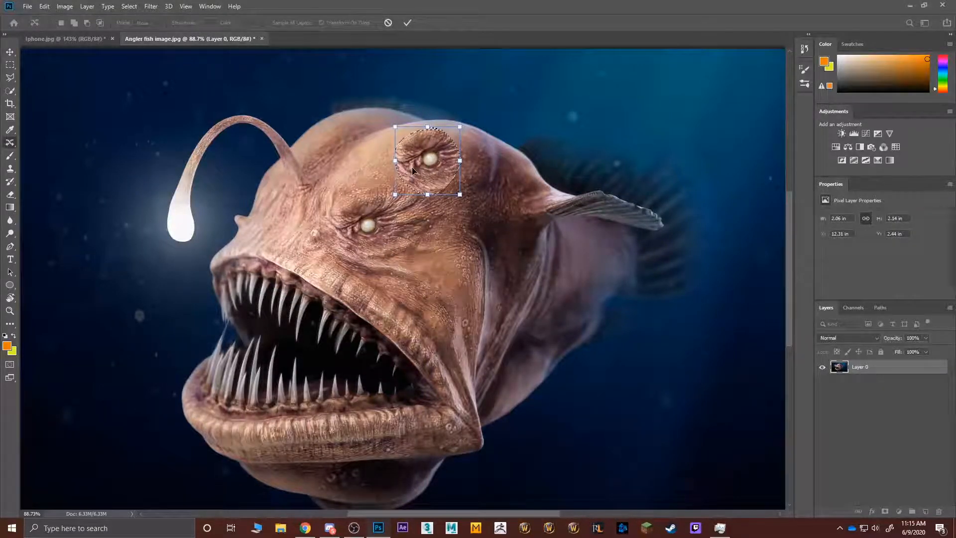
{"action": "key", "text": "Return"}
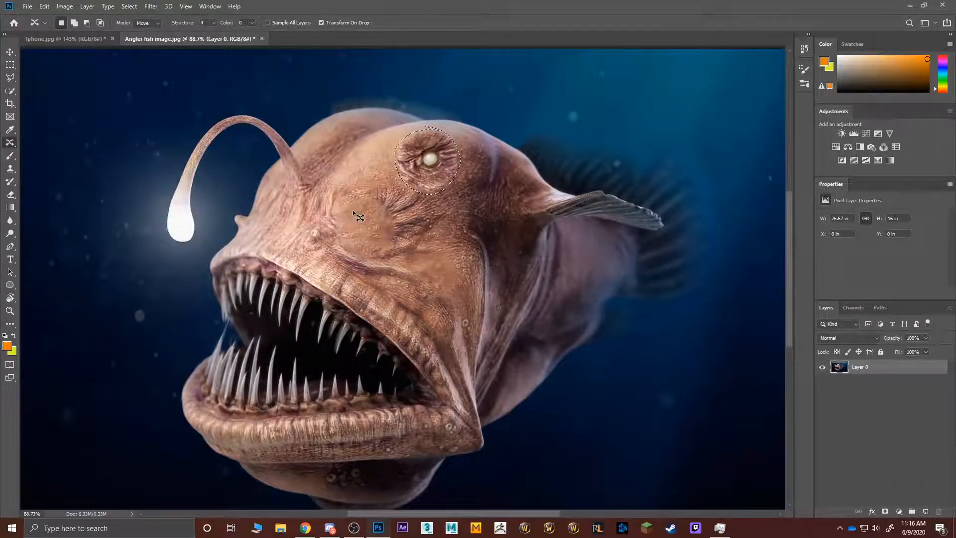
{"action": "key", "text": "ctrl+d"}
{"action": "key", "text": "ctrl+z"}
{"action": "key", "text": "ctrl+z"}
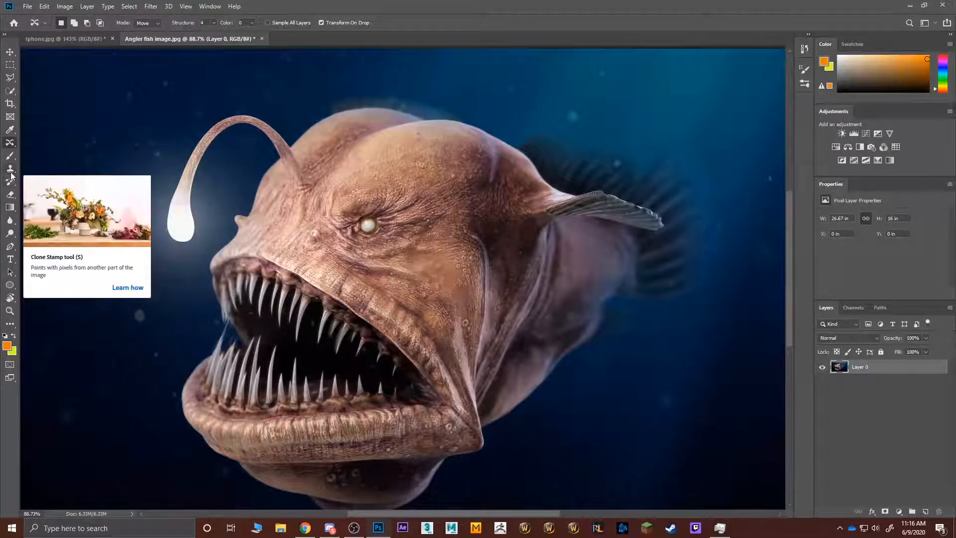
- Soften the eye and the skin around it using the Blur tool with brush size 125 and 50% strength
{"action": "left_click", "coordinate": [10, 227]}
{"action": "left_click", "coordinate": [37, 222]}
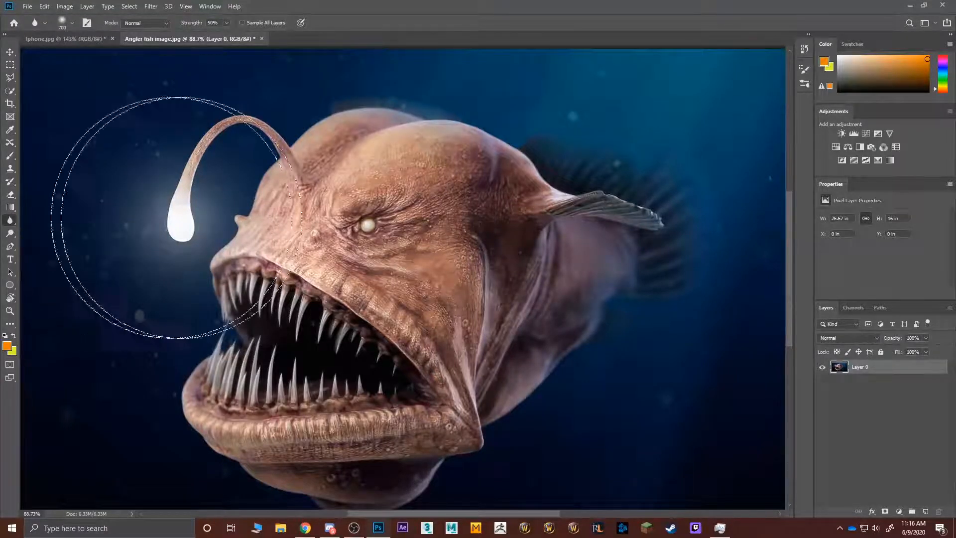
{"action": "scroll", "coordinate": [360, 231], "scroll_direction": "up", "scroll_amount": 5}
{"action": "key", "text": "bracketleft"}
{"action": "key", "text": "bracketleft"}
{"action": "key", "text": "bracketleft"}
{"action": "key", "text": "bracketleft"}
{"action": "key", "text": "bracketleft"}
{"action": "key", "text": "bracketleft"}
{"action": "key", "text": "bracketleft"}
{"action": "key", "text": "bracketleft"}
{"action": "key", "text": "bracketleft"}
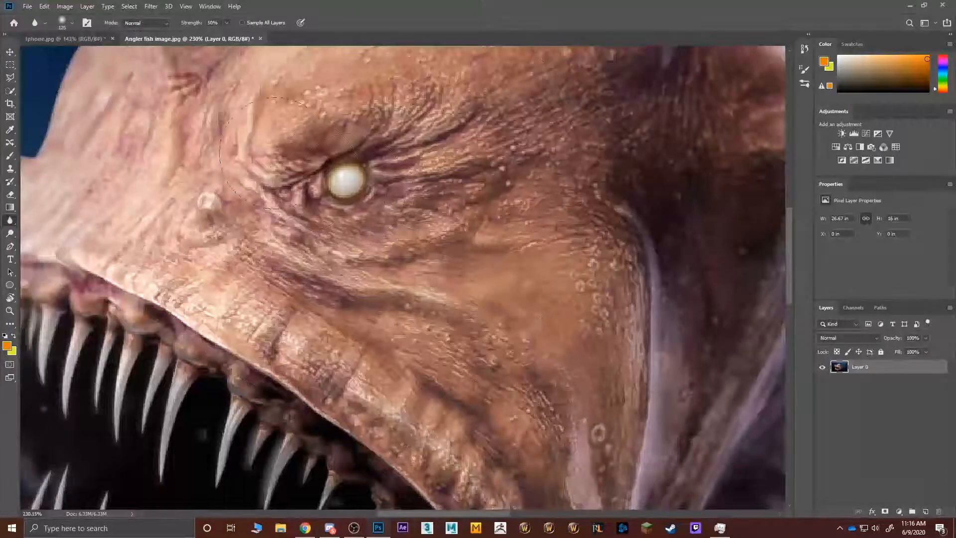
{"action": "mouse_move", "coordinate": [326, 171]}
{"action": "left_mouse_down"}
{"action": "mouse_move", "coordinate": [343, 157]}
{"action": "mouse_move", "coordinate": [329, 166]}
{"action": "mouse_move", "coordinate": [367, 170]}
{"action": "mouse_move", "coordinate": [285, 249]}
{"action": "mouse_move", "coordinate": [337, 182]}
{"action": "mouse_move", "coordinate": [298, 201]}
{"action": "mouse_move", "coordinate": [397, 205]}
{"action": "mouse_move", "coordinate": [521, 176]}
{"action": "mouse_move", "coordinate": [404, 171]}
{"action": "mouse_move", "coordinate": [518, 135]}
{"action": "mouse_move", "coordinate": [338, 172]}
{"action": "mouse_move", "coordinate": [239, 158]}
{"action": "mouse_move", "coordinate": [238, 237]}
{"action": "mouse_move", "coordinate": [221, 220]}
{"action": "mouse_move", "coordinate": [185, 259]}
{"action": "left_mouse_up"}
{"action": "key", "text": "ctrl+0"}
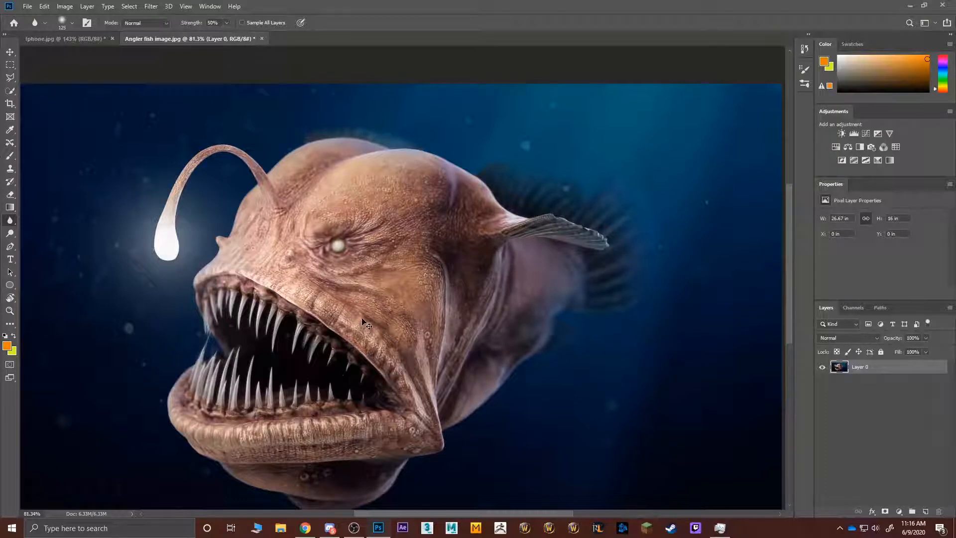
- Sharpen the fish's eye, facial skin and teeth using the Sharpen tool with brush size 200 and 50% strength
{"action": "scroll", "coordinate": [295, 290], "scroll_direction": "up", "scroll_amount": 3}
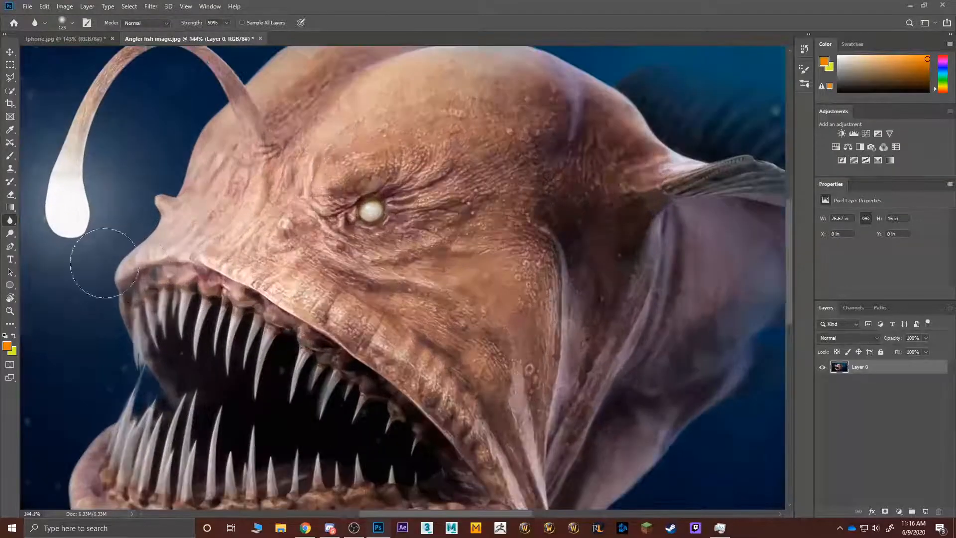
{"action": "right_click", "coordinate": [11, 223]}
{"action": "left_click", "coordinate": [52, 230]}
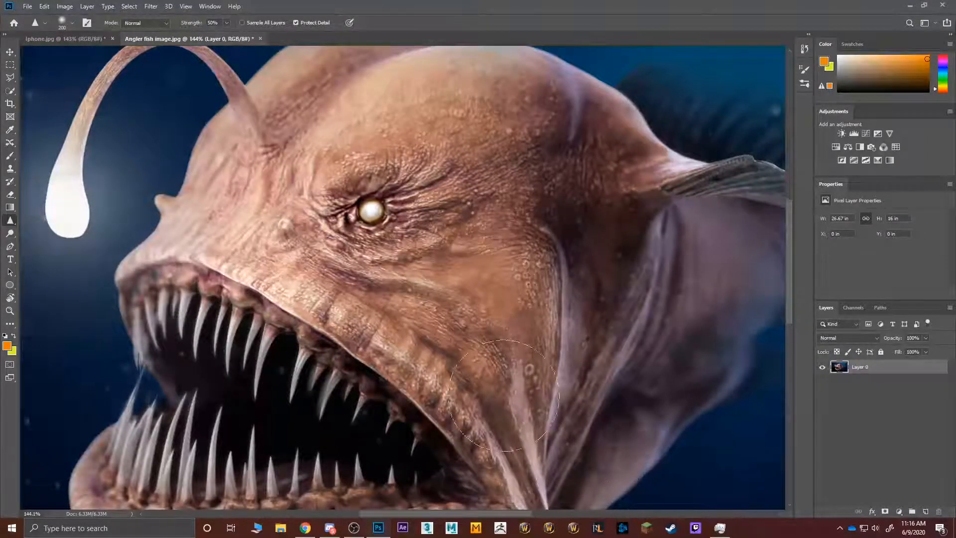
{"action": "scroll", "coordinate": [538, 453], "scroll_direction": "down", "scroll_amount": 7}
{"action": "scroll", "coordinate": [355, 268], "scroll_direction": "up", "scroll_amount": 6}
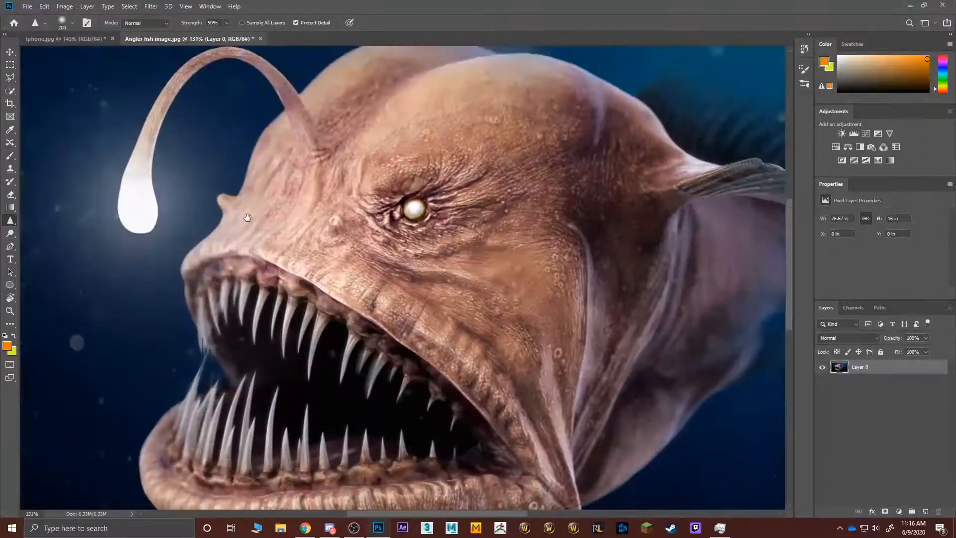
{"action": "mouse_move", "coordinate": [206, 312]}
{"action": "left_mouse_down"}
{"action": "mouse_move", "coordinate": [250, 299]}
{"action": "mouse_move", "coordinate": [350, 351]}
{"action": "mouse_move", "coordinate": [254, 443]}
{"action": "mouse_move", "coordinate": [222, 449]}
{"action": "mouse_move", "coordinate": [196, 424]}
{"action": "left_mouse_up"}
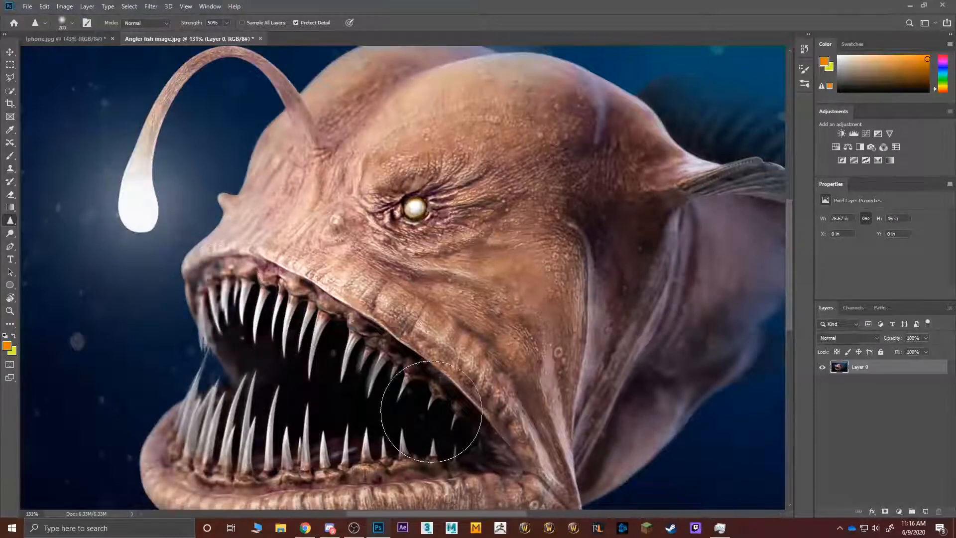
{"action": "scroll", "coordinate": [496, 497], "scroll_direction": "down", "scroll_amount": 4}
{"action": "scroll", "coordinate": [394, 368], "scroll_direction": "up", "scroll_amount": 2}
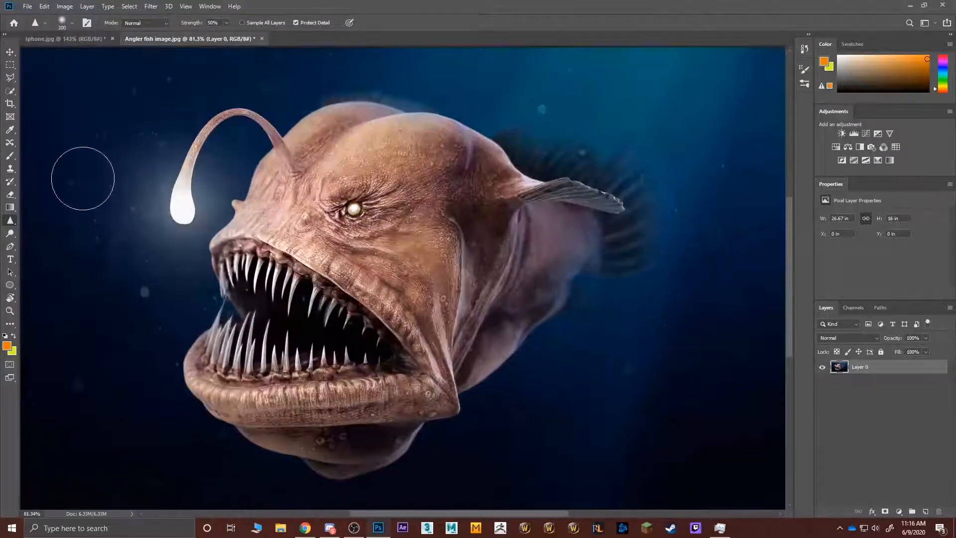
- Try smearing the fish's eye and face using the Smudge tool with brush size 300, and undo the stroke
{"action": "right_click", "coordinate": [10, 220]}
{"action": "left_click", "coordinate": [60, 237]}
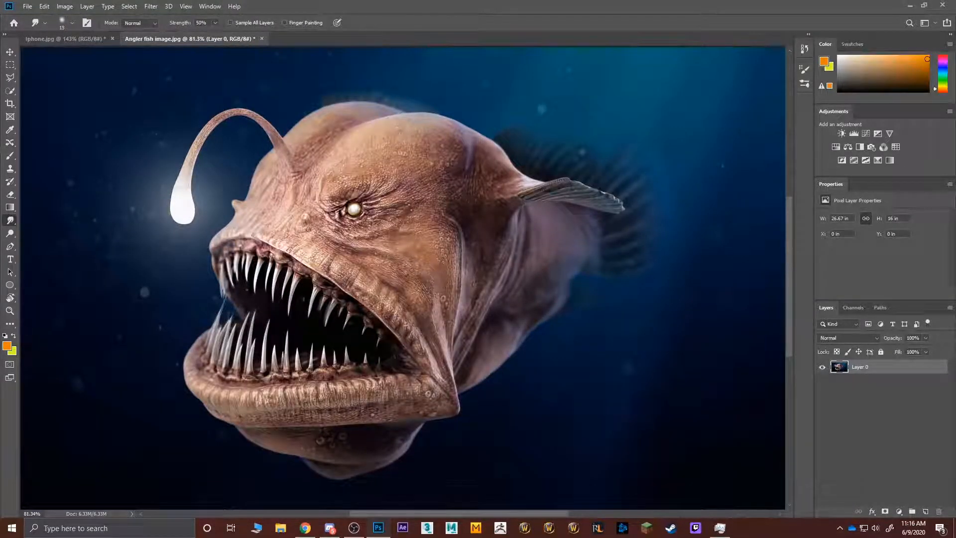
{"action": "key", "text": "]"}
{"action": "left_click_drag", "start_coordinate": [333, 216], "coordinate": [368, 244]}
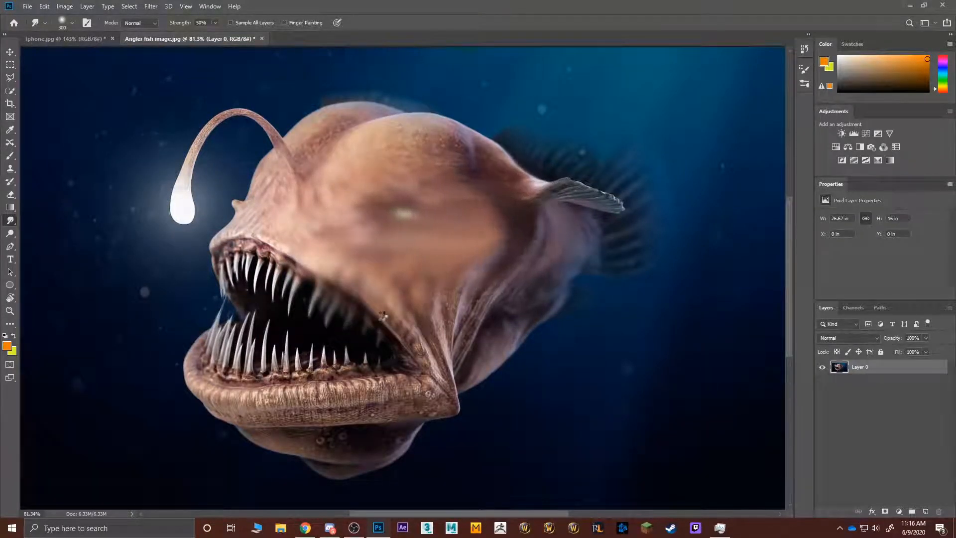
{"action": "key", "text": "ctrl+z"}
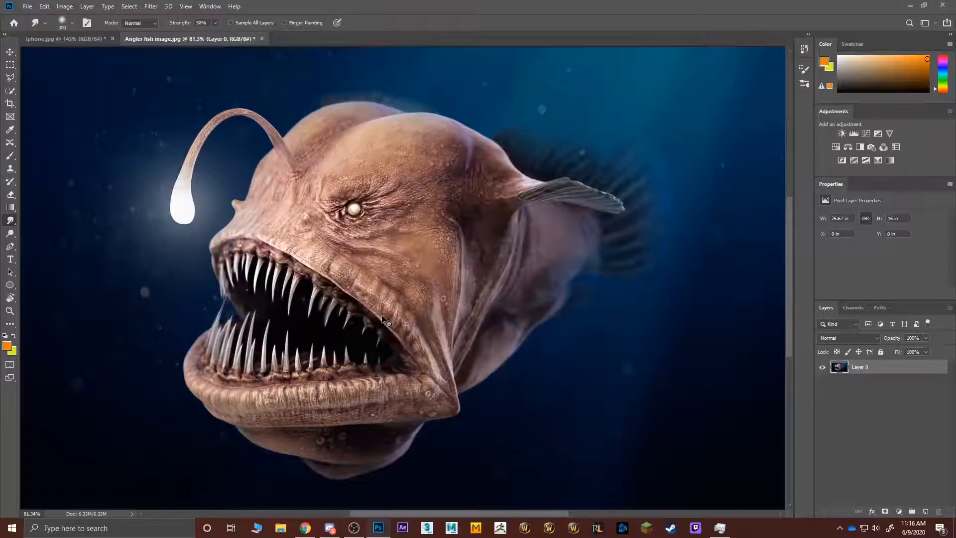
- Add an Exposure adjustment layer with exposure -5.27 above the fish image and invert its mask to black
{"action": "left_click", "coordinate": [12, 232]}
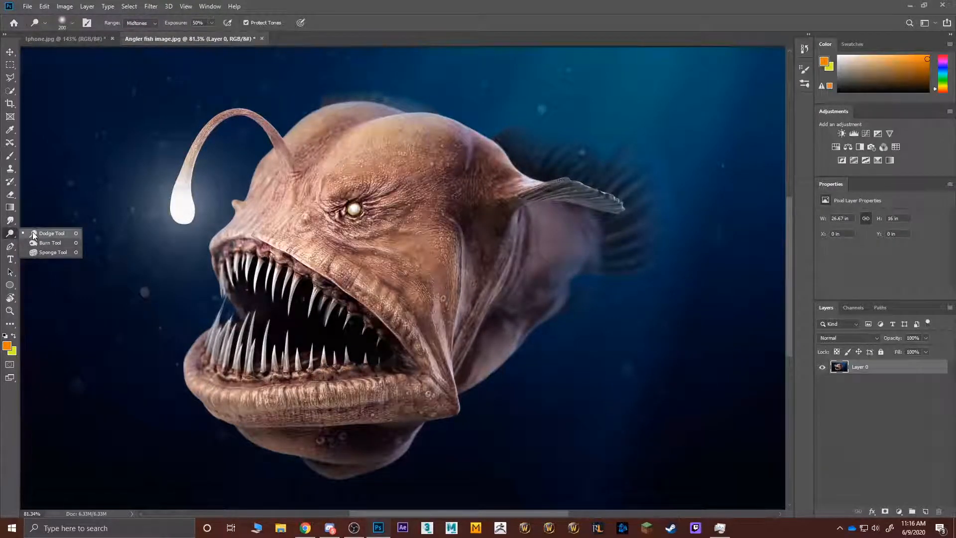
{"action": "left_click", "coordinate": [33, 232]}
{"action": "left_click", "coordinate": [863, 441]}
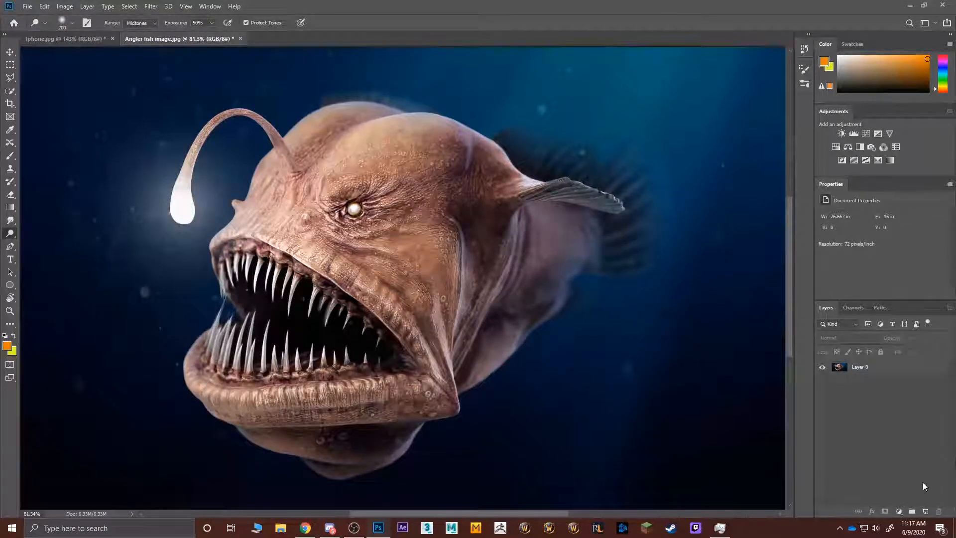
{"action": "left_click", "coordinate": [898, 512]}
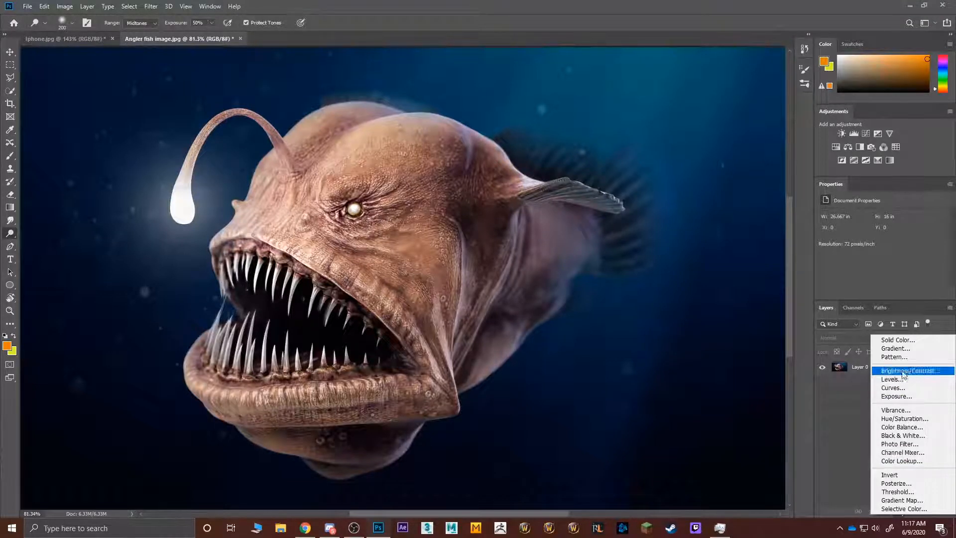
{"action": "left_click", "coordinate": [897, 410]}
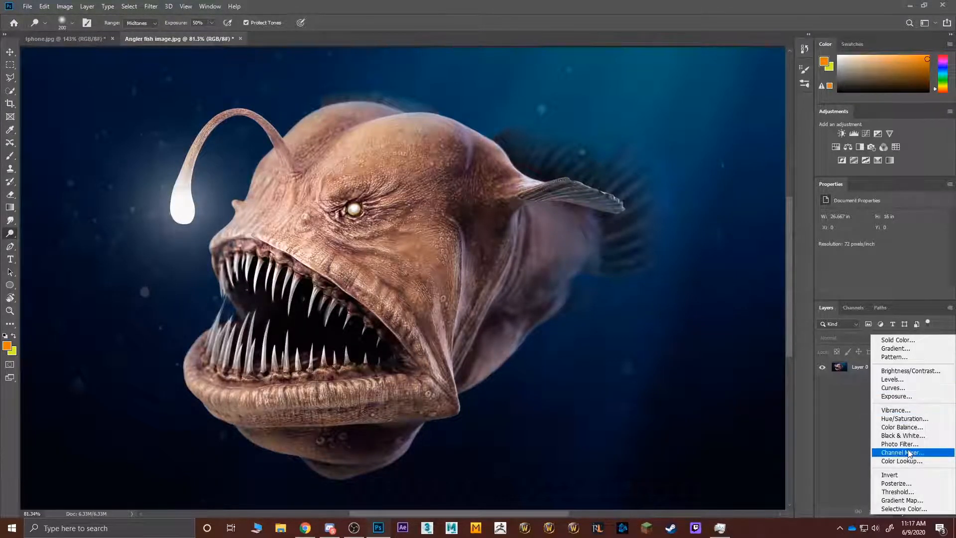
{"action": "left_click", "coordinate": [897, 396]}
{"action": "left_click_drag", "start_coordinate": [880, 239], "coordinate": [843, 243]}
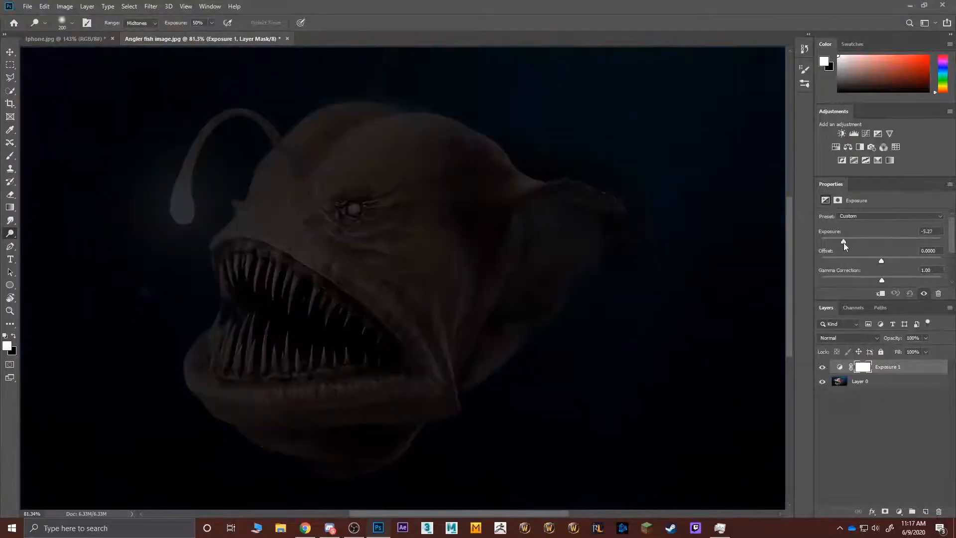
{"action": "key", "text": "ctrl+i"}
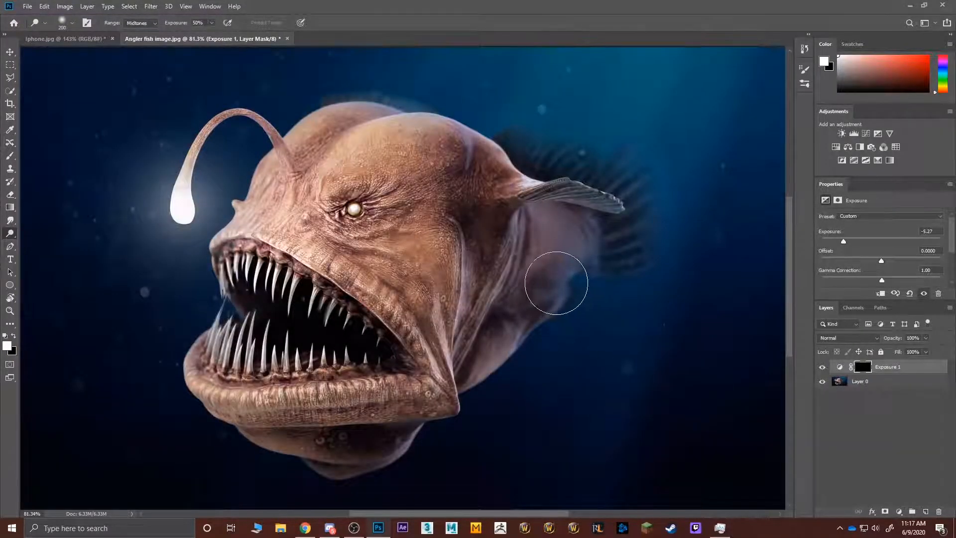
- Paint white on the Exposure mask with a size 800 brush at 9% opacity, darkening the fish's rear body, tail and surrounding water
{"action": "key", "text": "bracketright"}
{"action": "key", "text": "bracketright"}
{"action": "key", "text": "b"}
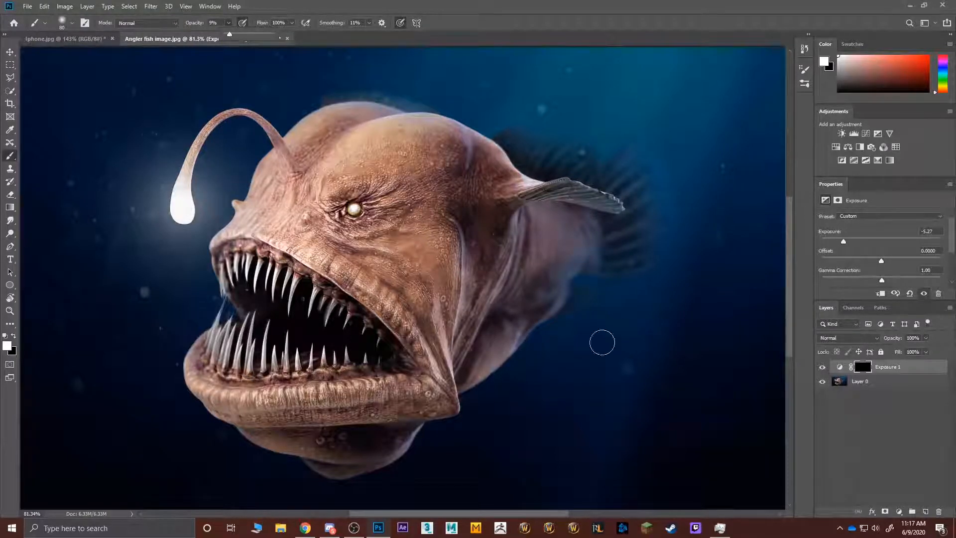
{"action": "key", "text": "bracketright"}
{"action": "key", "text": "bracketright"}
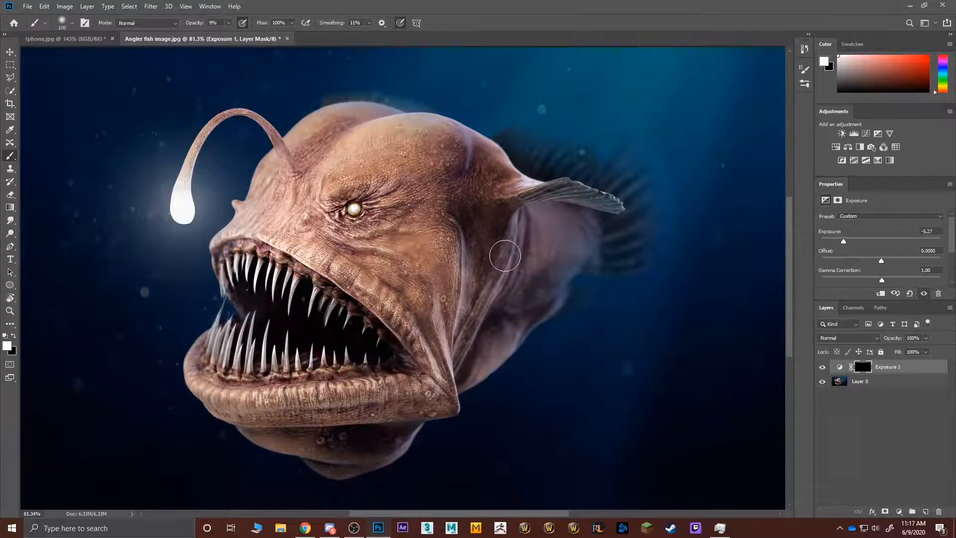
{"action": "key", "text": "bracketright"}
{"action": "key", "text": "bracketright"}
{"action": "key", "text": "bracketright"}
{"action": "key", "text": "bracketright"}
{"action": "key", "text": "bracketright"}
{"action": "key", "text": "bracketright"}
{"action": "key", "text": "bracketright"}
{"action": "key", "text": "bracketright"}
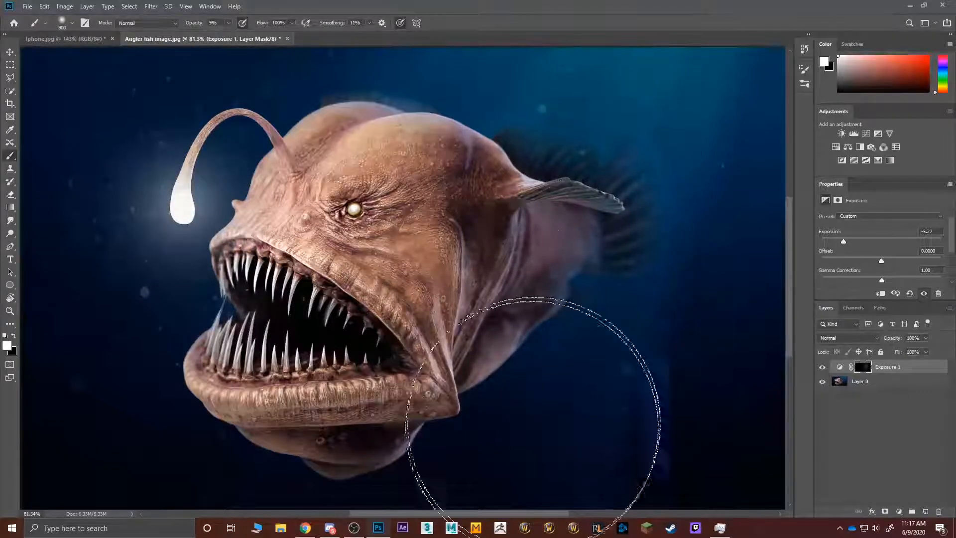
{"action": "mouse_move", "coordinate": [534, 424]}
{"action": "left_mouse_down"}
{"action": "mouse_move", "coordinate": [527, 124]}
{"action": "mouse_move", "coordinate": [489, 438]}
{"action": "mouse_move", "coordinate": [555, 138]}
{"action": "mouse_move", "coordinate": [551, 244]}
{"action": "mouse_move", "coordinate": [480, 64]}
{"action": "mouse_move", "coordinate": [519, 54]}
{"action": "mouse_move", "coordinate": [413, 79]}
{"action": "mouse_move", "coordinate": [623, 188]}
{"action": "mouse_move", "coordinate": [651, 224]}
{"action": "mouse_move", "coordinate": [574, 427]}
{"action": "mouse_move", "coordinate": [436, 535]}
{"action": "left_mouse_up"}
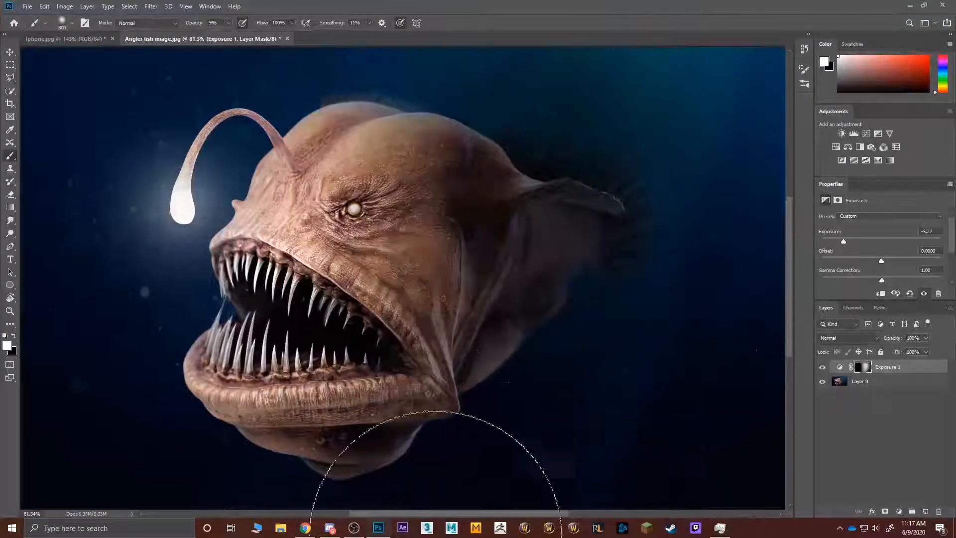
- Add a second Exposure adjustment layer above the first and raise its exposure to +1.01
{"action": "left_click", "coordinate": [895, 439]}
{"action": "left_click", "coordinate": [899, 511]}
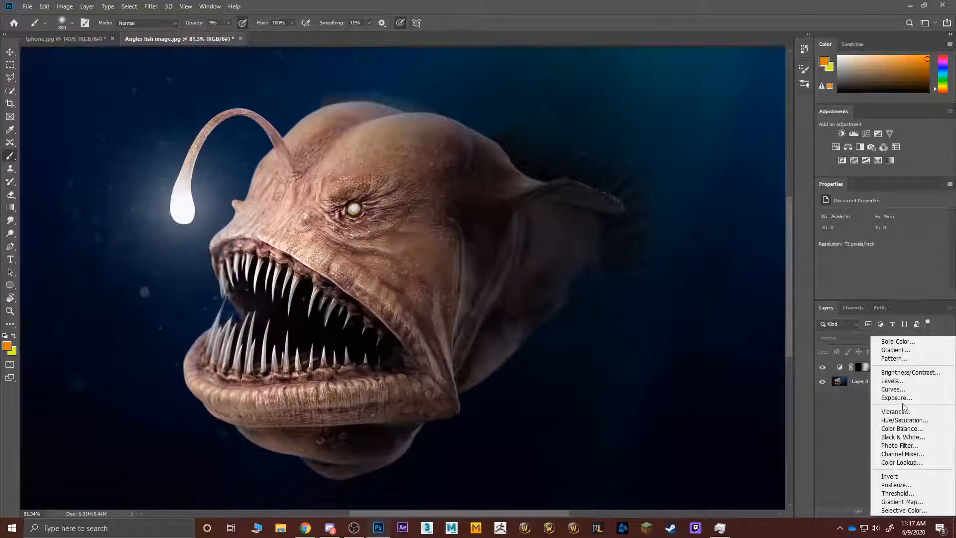
{"action": "left_click", "coordinate": [900, 399]}
{"action": "left_click_drag", "start_coordinate": [880, 243], "coordinate": [897, 244]}
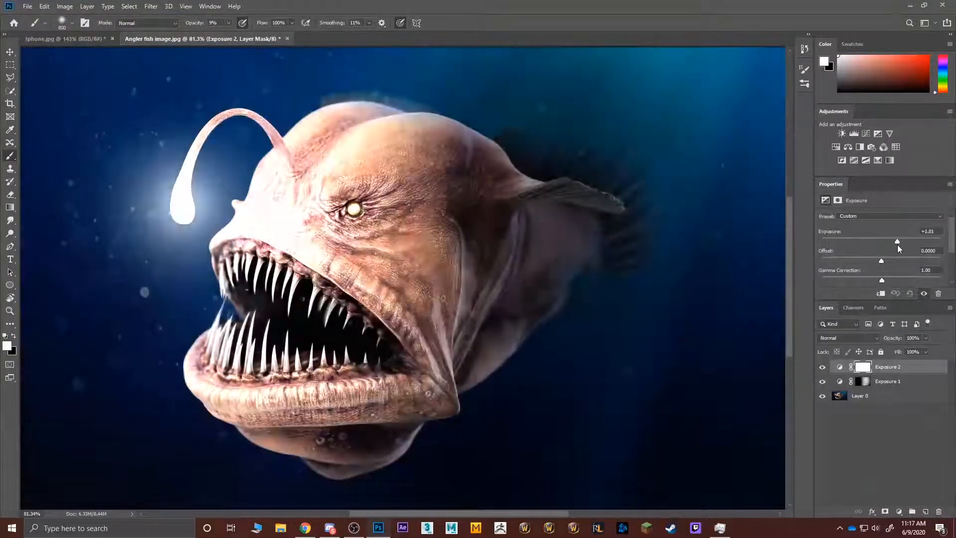
- Invert the Exposure 2 mask to black and paint white over the glowing lure and fish's face with the size 800 brush at 9% opacity
{"action": "key", "text": "ctrl+i"}
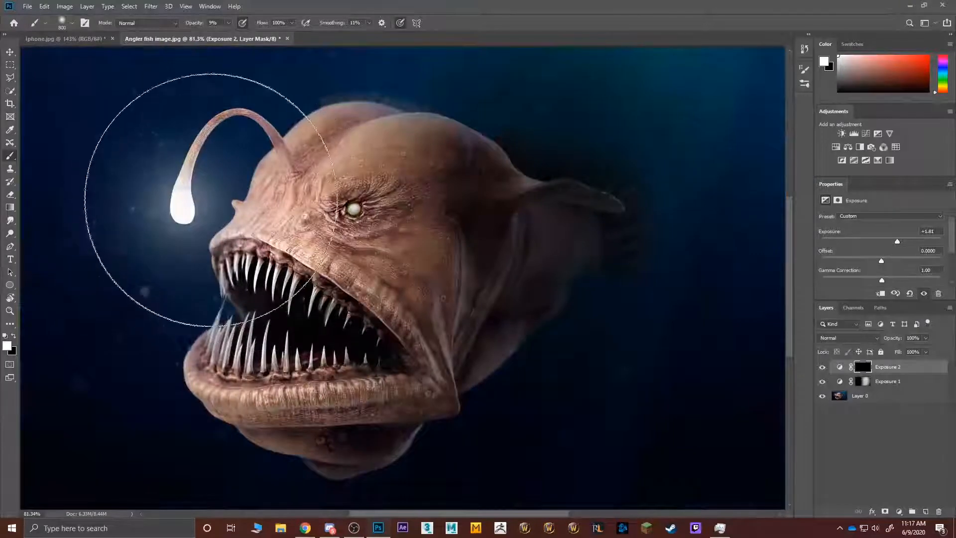
{"action": "mouse_move", "coordinate": [211, 200]}
{"action": "left_mouse_down"}
{"action": "mouse_move", "coordinate": [234, 194]}
{"action": "mouse_move", "coordinate": [256, 269]}
{"action": "mouse_move", "coordinate": [359, 191]}
{"action": "mouse_move", "coordinate": [277, 326]}
{"action": "mouse_move", "coordinate": [128, 218]}
{"action": "mouse_move", "coordinate": [171, 128]}
{"action": "left_mouse_up"}
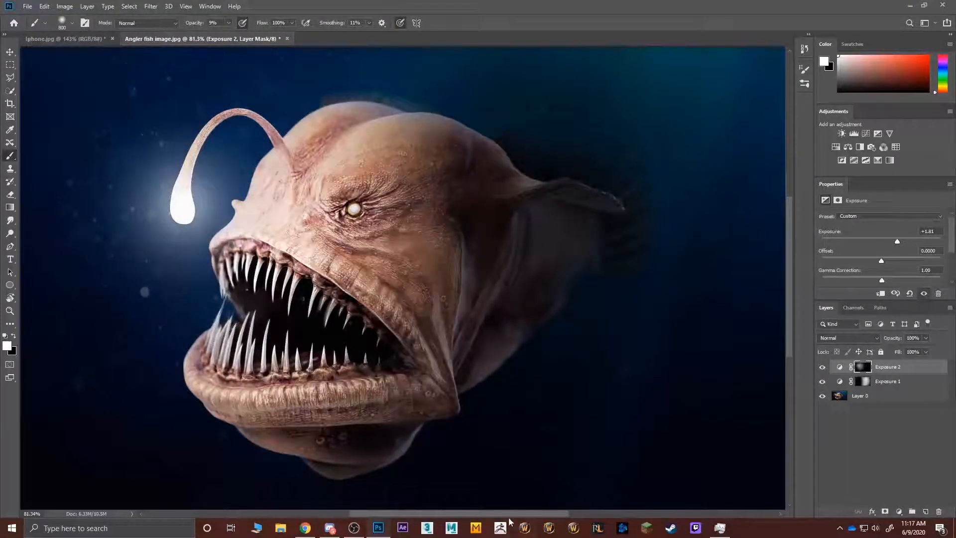
{"action": "left_click", "coordinate": [881, 478]}
{"action": "left_click", "coordinate": [911, 512]}
{"action": "left_click", "coordinate": [899, 512]}
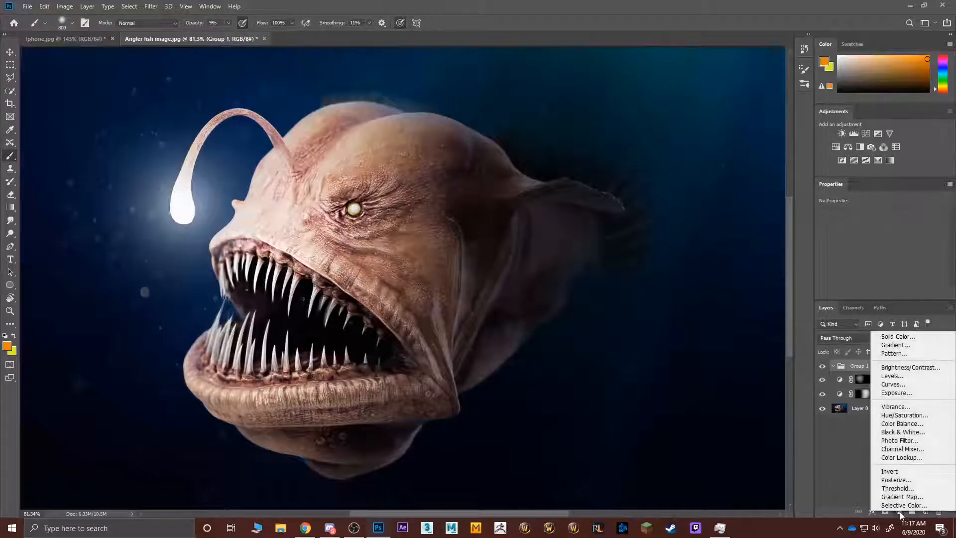
{"action": "left_click", "coordinate": [899, 512]}
{"action": "key", "text": "ctrl+z"}
{"action": "key", "text": "ctrl+z"}
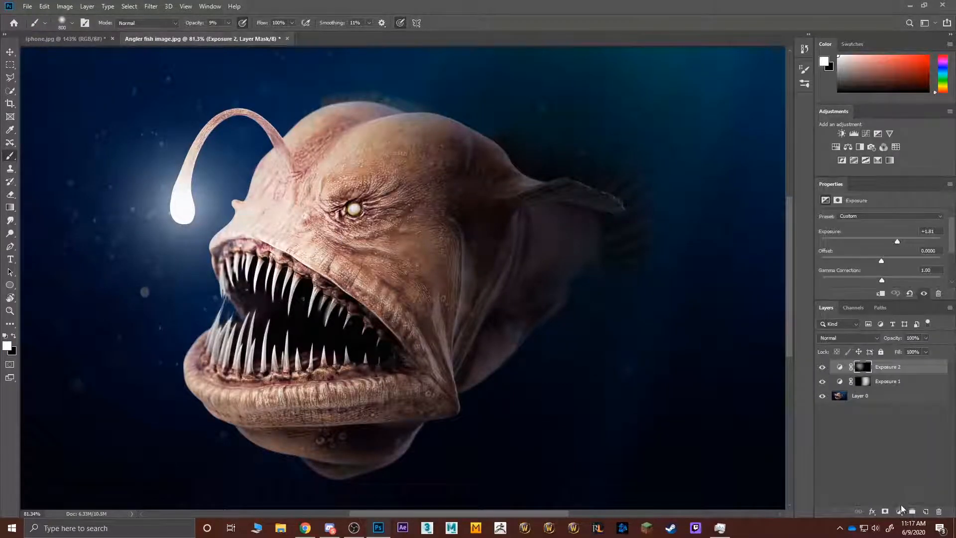
- Add a Hue/Saturation adjustment layer above Exposure 2, colorized with hue 197 and saturation 38
{"action": "left_click", "coordinate": [900, 511]}
{"action": "left_click", "coordinate": [905, 415]}
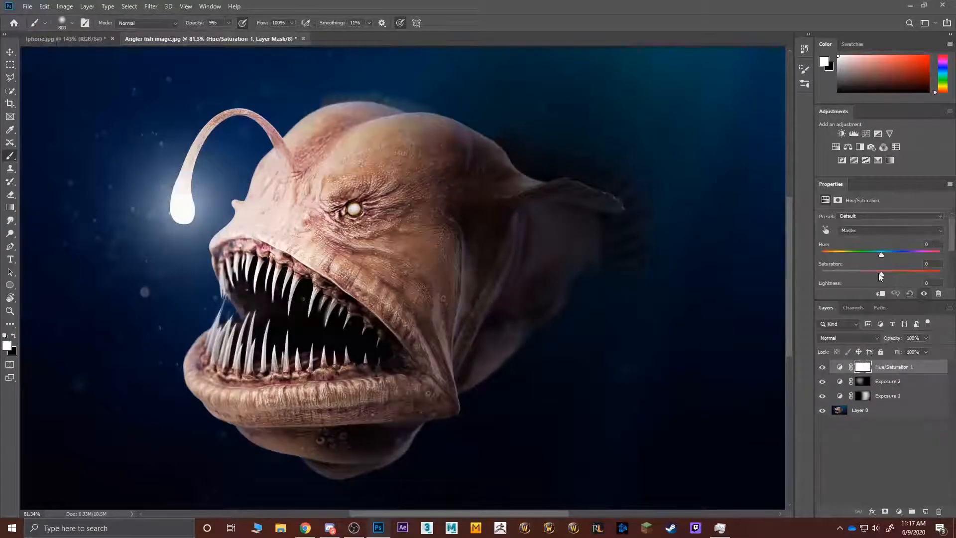
{"action": "scroll", "coordinate": [879, 277], "scroll_direction": "down", "scroll_amount": 2}
{"action": "left_click", "coordinate": [872, 275]}
{"action": "scroll", "coordinate": [876, 247], "scroll_direction": "up", "scroll_amount": 2}
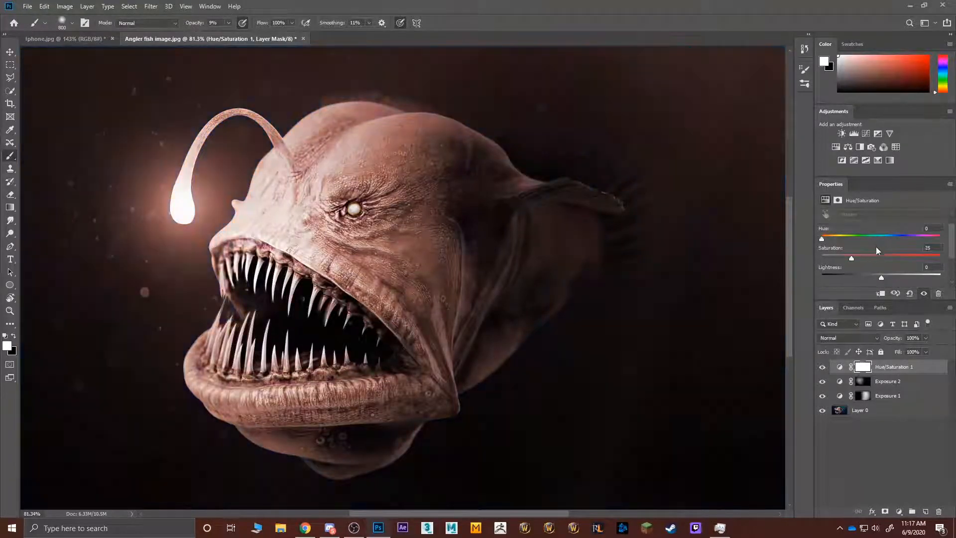
{"action": "left_click", "coordinate": [874, 238]}
{"action": "left_click_drag", "start_coordinate": [853, 237], "coordinate": [887, 242]}
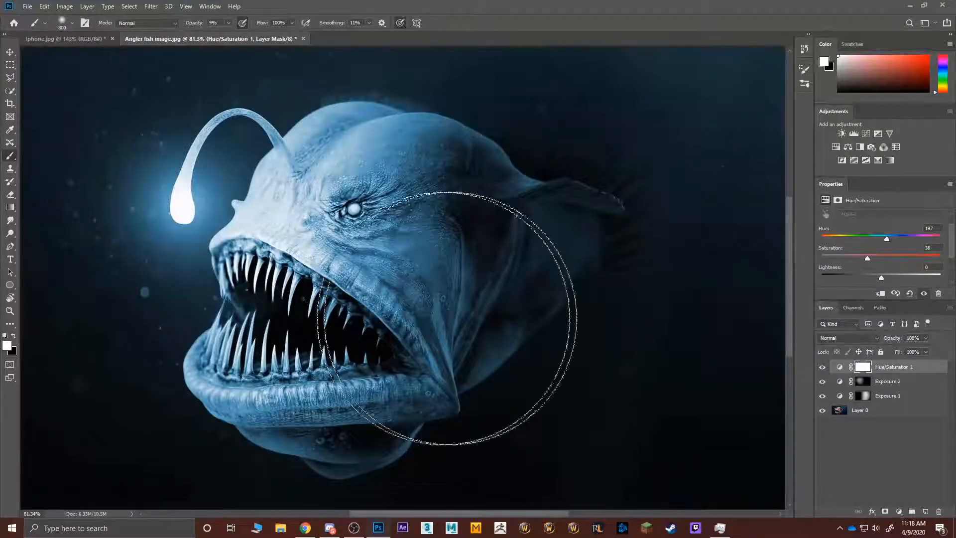
- Invert the Hue/Saturation mask to black and paint white over the fish's face at 9% opacity, reducing the brush size to 300
{"action": "key", "text": "ctrl+i"}
{"action": "mouse_move", "coordinate": [308, 179]}
{"action": "left_mouse_down"}
{"action": "mouse_move", "coordinate": [387, 177]}
{"action": "mouse_move", "coordinate": [277, 242]}
{"action": "mouse_move", "coordinate": [267, 279]}
{"action": "mouse_move", "coordinate": [312, 259]}
{"action": "mouse_move", "coordinate": [285, 234]}
{"action": "mouse_move", "coordinate": [276, 201]}
{"action": "left_mouse_up"}
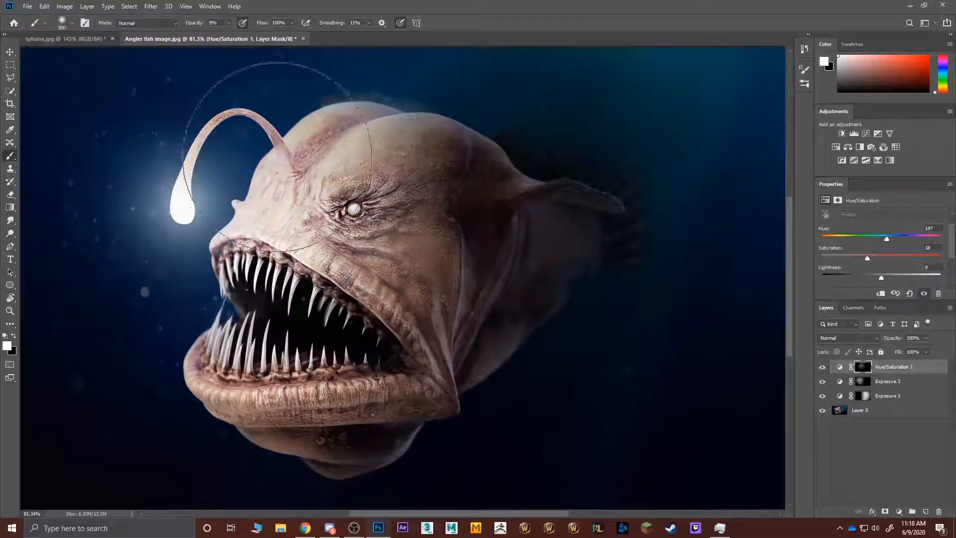
{"action": "key", "text": "bracketleft"}
{"action": "key", "text": "bracketleft"}
{"action": "key", "text": "bracketleft"}
{"action": "key", "text": "bracketleft"}
{"action": "key", "text": "bracketleft"}
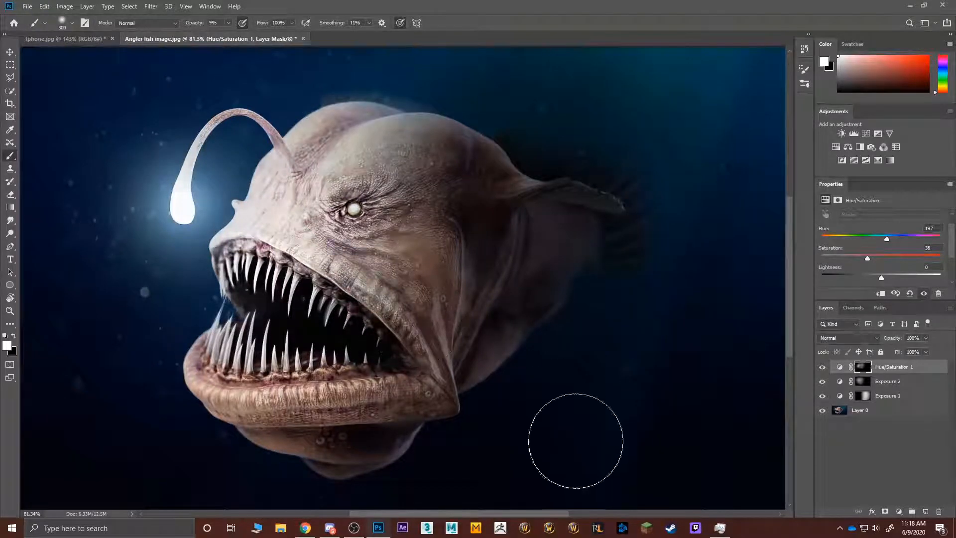
{"action": "scroll", "coordinate": [379, 258], "scroll_direction": "down", "scroll_amount": 2}
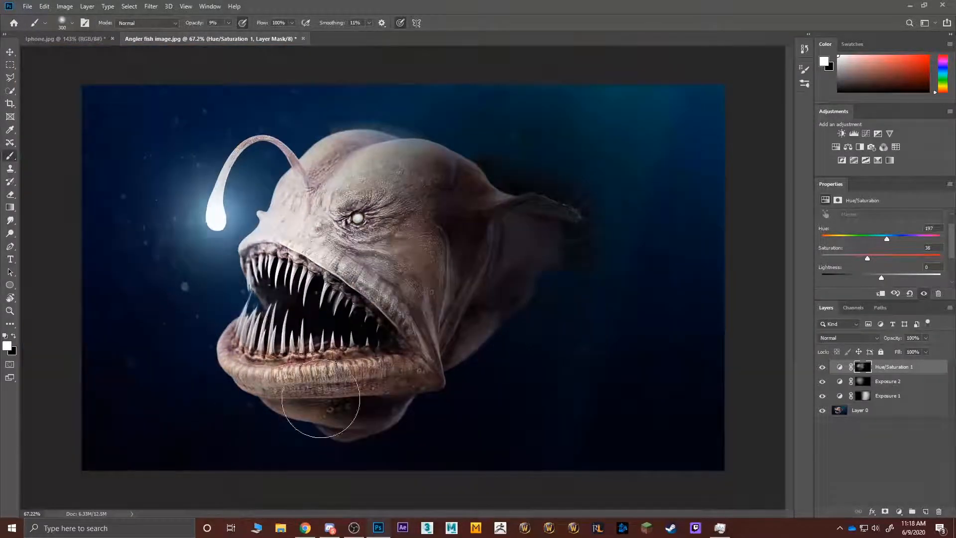
{"action": "scroll", "coordinate": [349, 244], "scroll_direction": "up", "scroll_amount": 2}
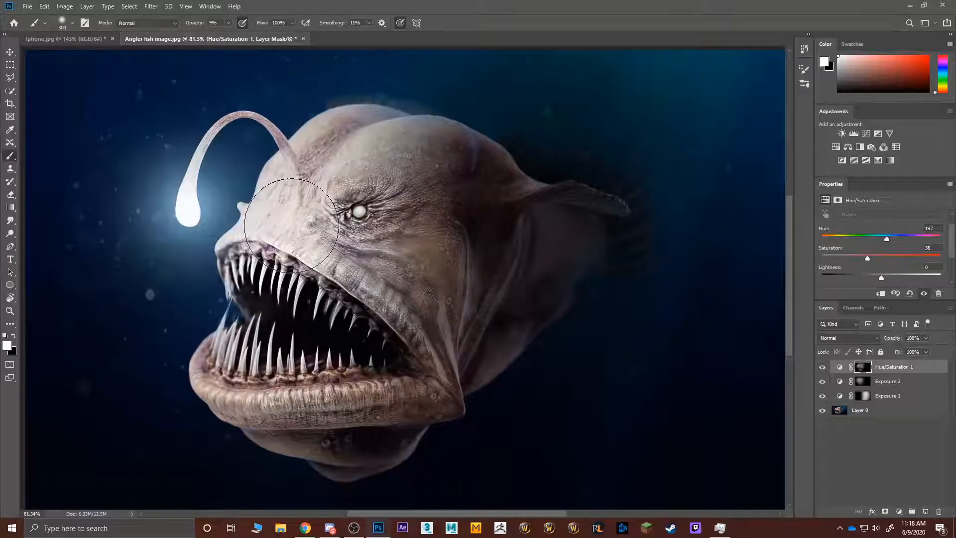
{"action": "scroll", "coordinate": [291, 226], "scroll_direction": "up", "scroll_amount": 3}
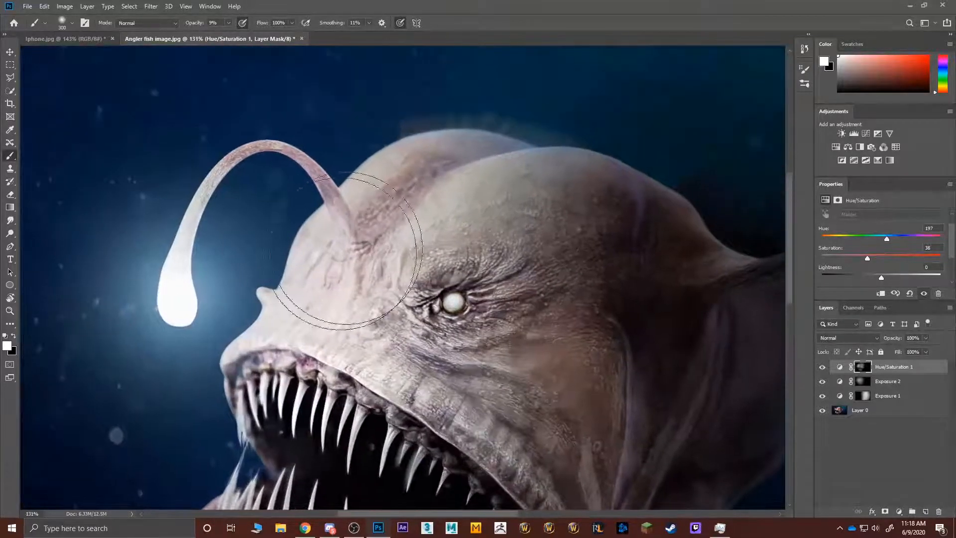
{"action": "mouse_move", "coordinate": [347, 251]}
{"action": "left_mouse_down"}
{"action": "mouse_move", "coordinate": [277, 278]}
{"action": "mouse_move", "coordinate": [265, 297]}
{"action": "left_mouse_up"}
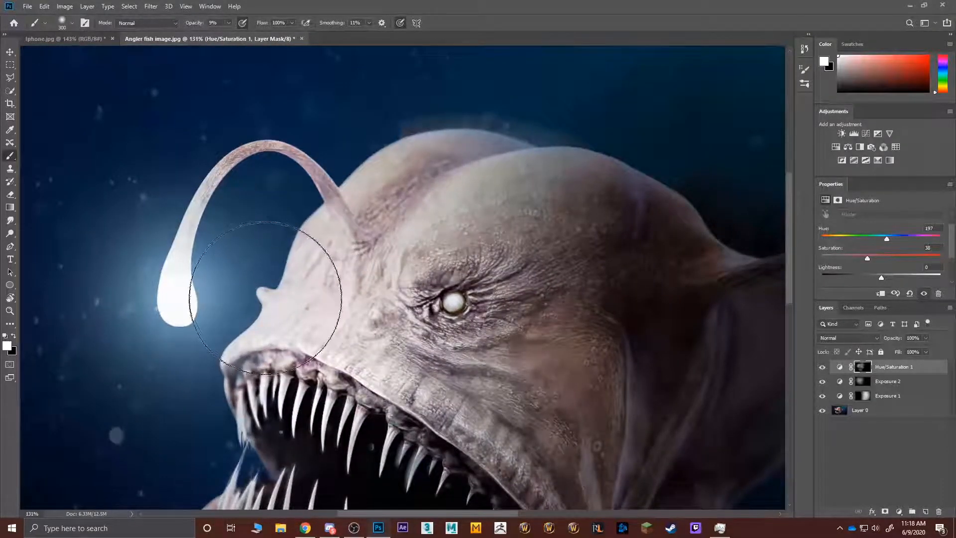
- Dodge the Hue/Saturation mask over the fish's head and rear body with a size 500 brush, Midtones range, 50% exposure
{"action": "right_click", "coordinate": [10, 233]}
{"action": "left_click", "coordinate": [44, 233]}
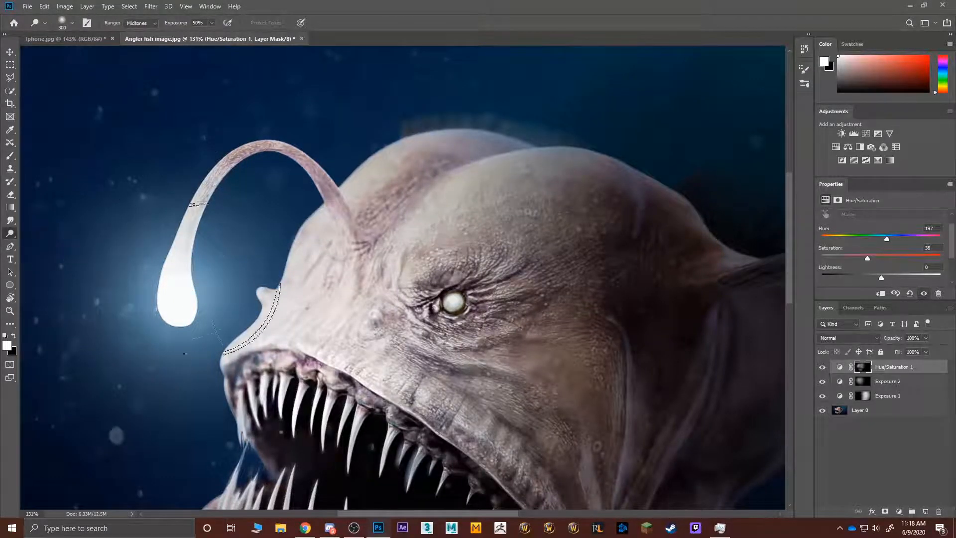
{"action": "key", "text": "bracketleft"}
{"action": "key", "text": "bracketleft"}
{"action": "key", "text": "bracketleft"}
{"action": "key", "text": "bracketleft"}
{"action": "key", "text": "bracketleft"}
{"action": "key", "text": "bracketleft"}
{"action": "key", "text": "bracketleft"}
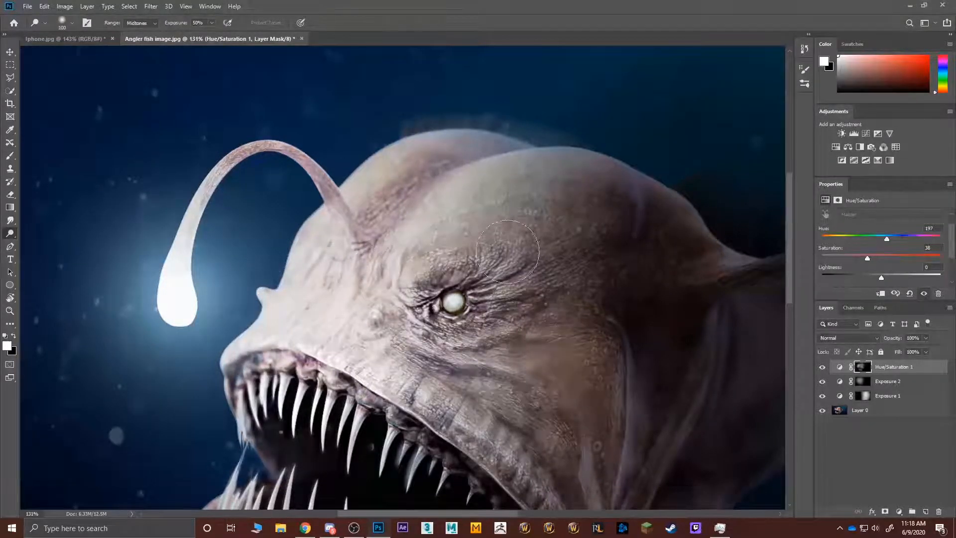
{"action": "key", "text": "bracketright"}
{"action": "key", "text": "bracketright"}
{"action": "key", "text": "bracketright"}
{"action": "key", "text": "bracketright"}
{"action": "key", "text": "bracketright"}
{"action": "key", "text": "bracketright"}
{"action": "key", "text": "bracketright"}
{"action": "key", "text": "bracketright"}
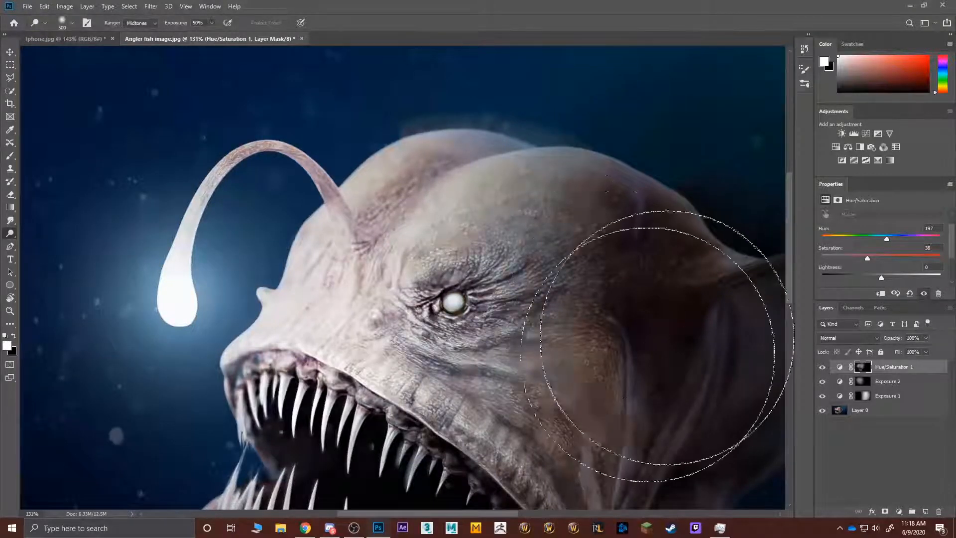
{"action": "left_click_drag", "start_coordinate": [657, 346], "coordinate": [722, 418]}
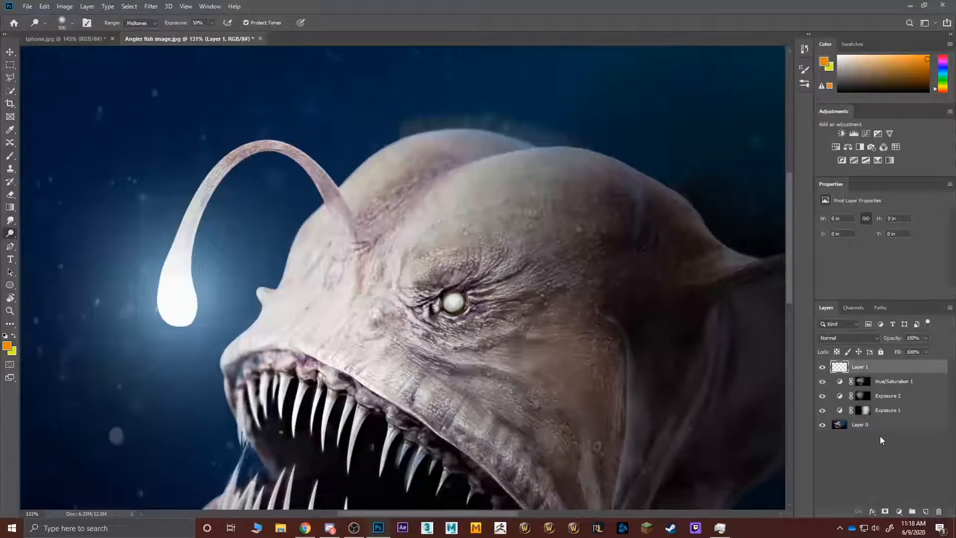
{"action": "left_click", "coordinate": [866, 427], "text": "ctrl"}
{"action": "left_click", "coordinate": [441, 384]}
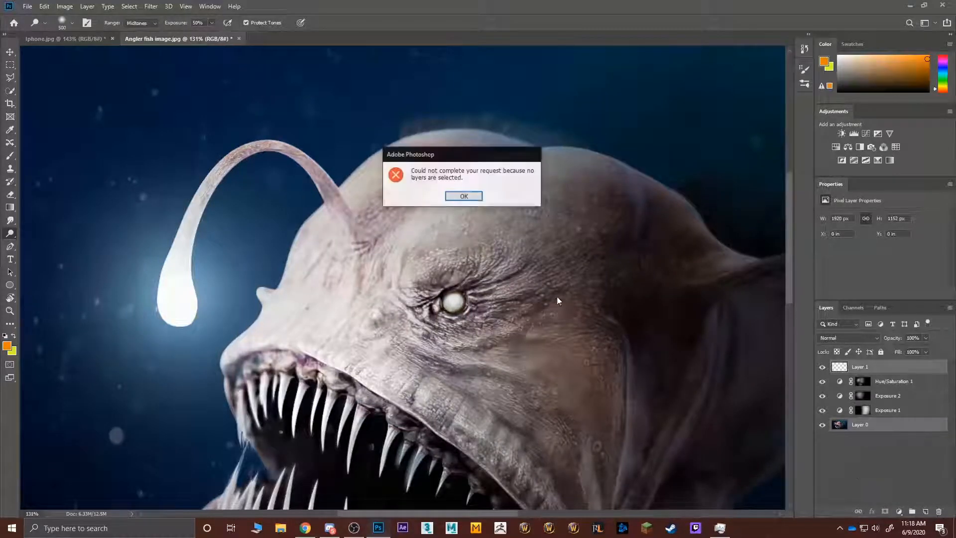
{"action": "left_click", "coordinate": [471, 199]}
{"action": "right_click", "coordinate": [11, 233]}
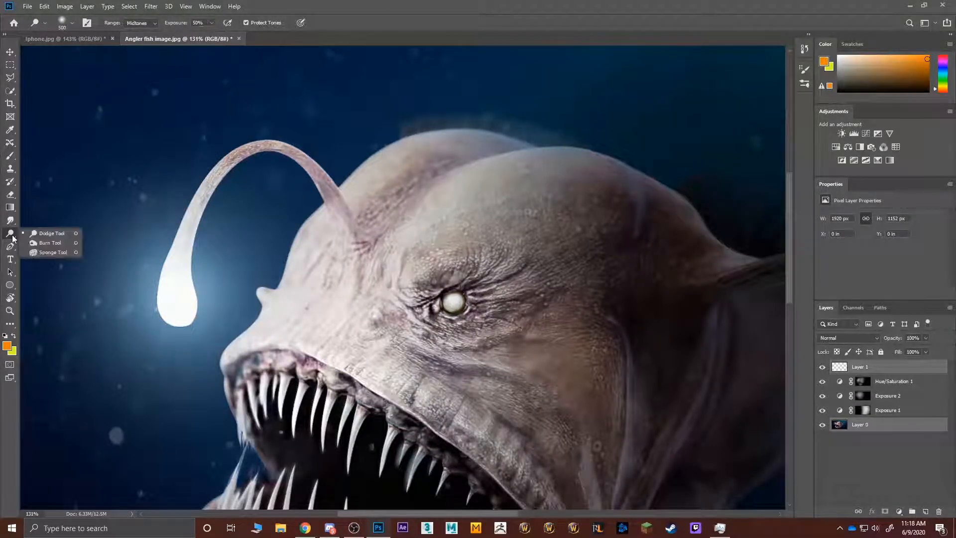
{"action": "left_click", "coordinate": [79, 239]}
- Delete the empty Layer 1 and dodge the fish's rear cheek and body on Layer 0 with the size 500 brush
{"action": "left_click", "coordinate": [891, 370]}
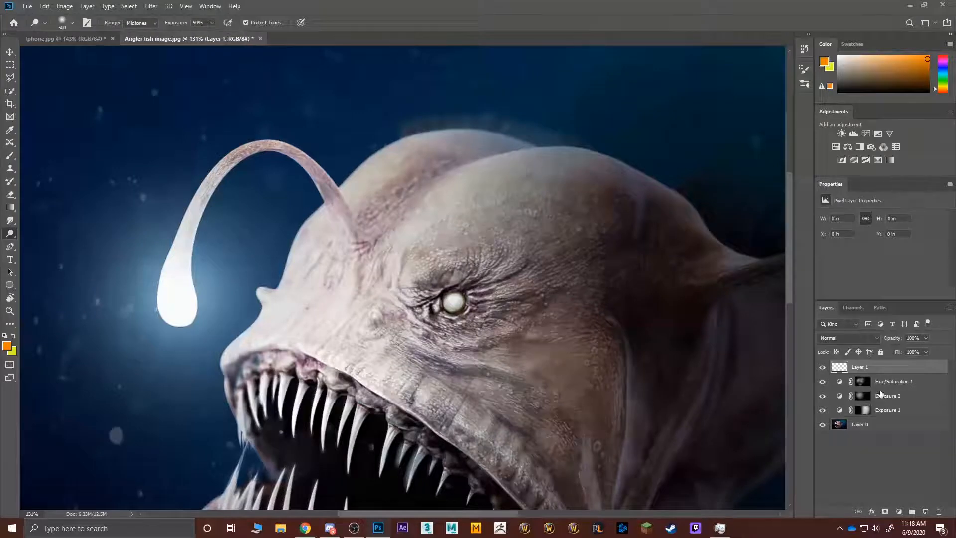
{"action": "key", "text": "Delete"}
{"action": "left_click", "coordinate": [868, 411]}
{"action": "mouse_move", "coordinate": [637, 393]}
{"action": "left_mouse_down"}
{"action": "mouse_move", "coordinate": [464, 308]}
{"action": "mouse_move", "coordinate": [508, 341]}
{"action": "mouse_move", "coordinate": [525, 324]}
{"action": "mouse_move", "coordinate": [543, 323]}
{"action": "mouse_move", "coordinate": [615, 349]}
{"action": "mouse_move", "coordinate": [579, 338]}
{"action": "mouse_move", "coordinate": [727, 433]}
{"action": "left_mouse_up"}
- Dodge the upper lip edge and the gums around the teeth on Layer 0 with a size 35 brush at 50% exposure
{"action": "key", "text": "ctrl+0"}
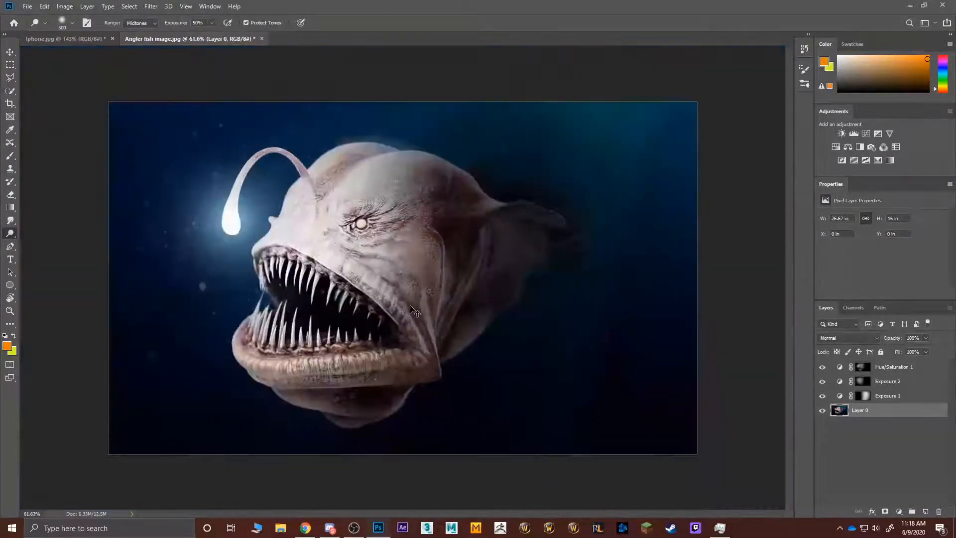
{"action": "scroll", "coordinate": [377, 286], "scroll_direction": "up", "scroll_amount": 5}
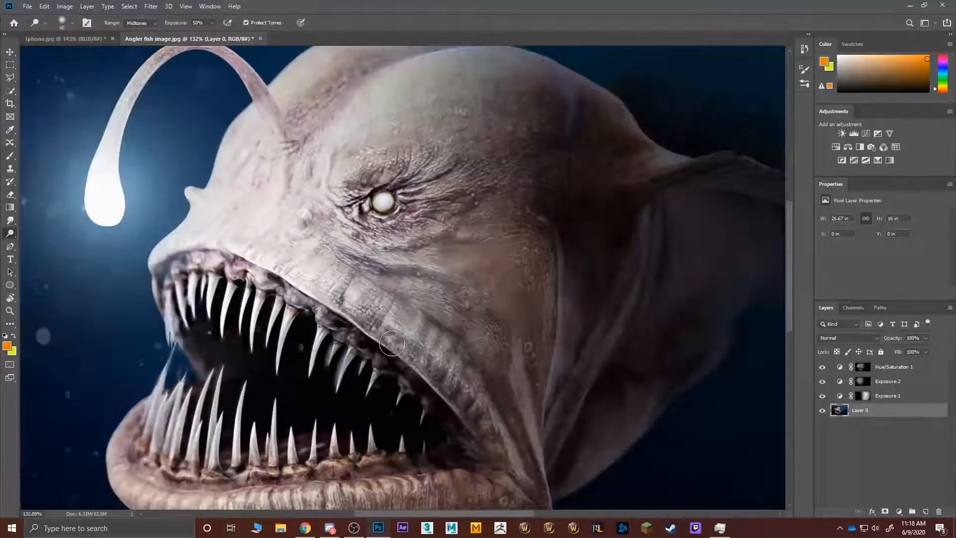
{"action": "mouse_move", "coordinate": [375, 338]}
{"action": "left_mouse_down"}
{"action": "mouse_move", "coordinate": [439, 389]}
{"action": "mouse_move", "coordinate": [377, 338]}
{"action": "mouse_move", "coordinate": [425, 366]}
{"action": "mouse_move", "coordinate": [503, 486]}
{"action": "left_mouse_up"}
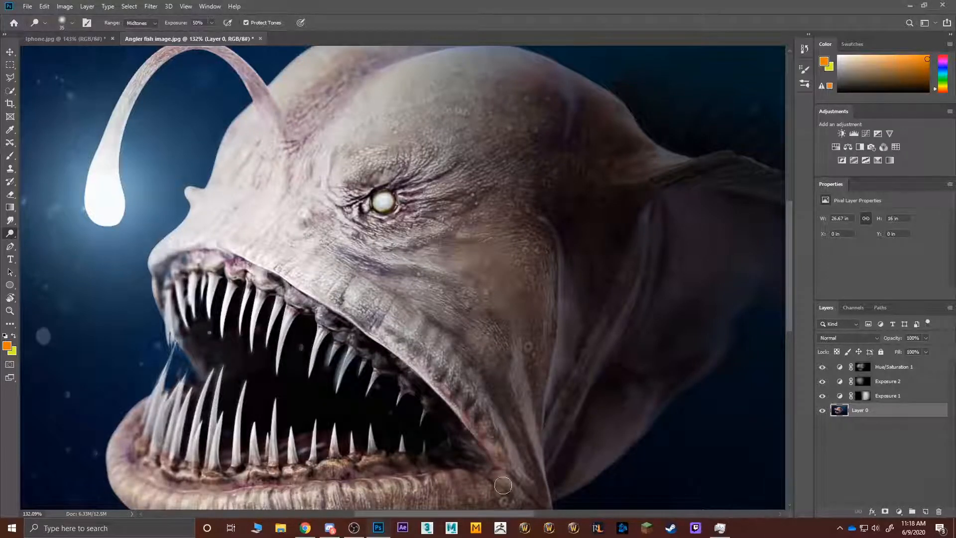
{"action": "left_click_drag", "start_coordinate": [279, 470], "coordinate": [314, 470]}
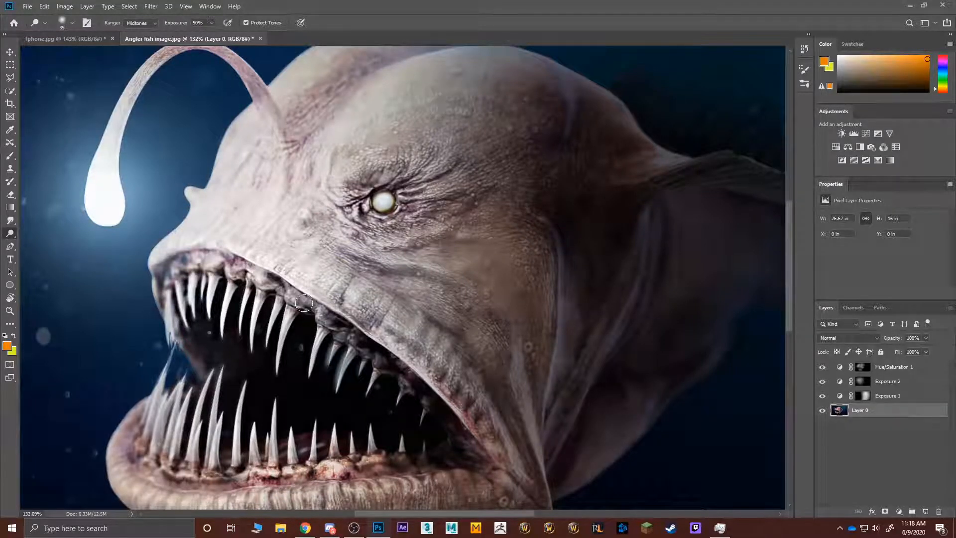
{"action": "left_click_drag", "start_coordinate": [338, 331], "coordinate": [322, 317]}
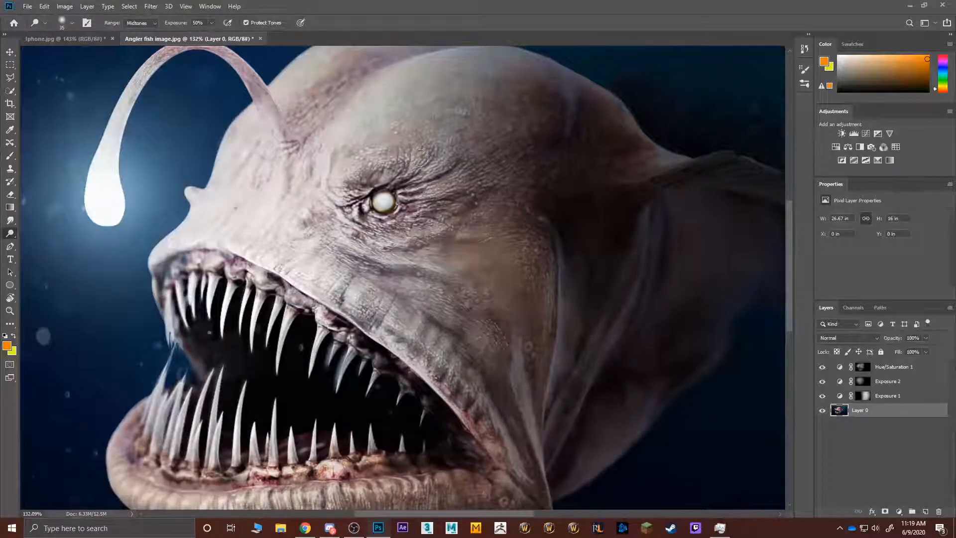
{"action": "left_click_drag", "start_coordinate": [302, 170], "coordinate": [379, 302]}
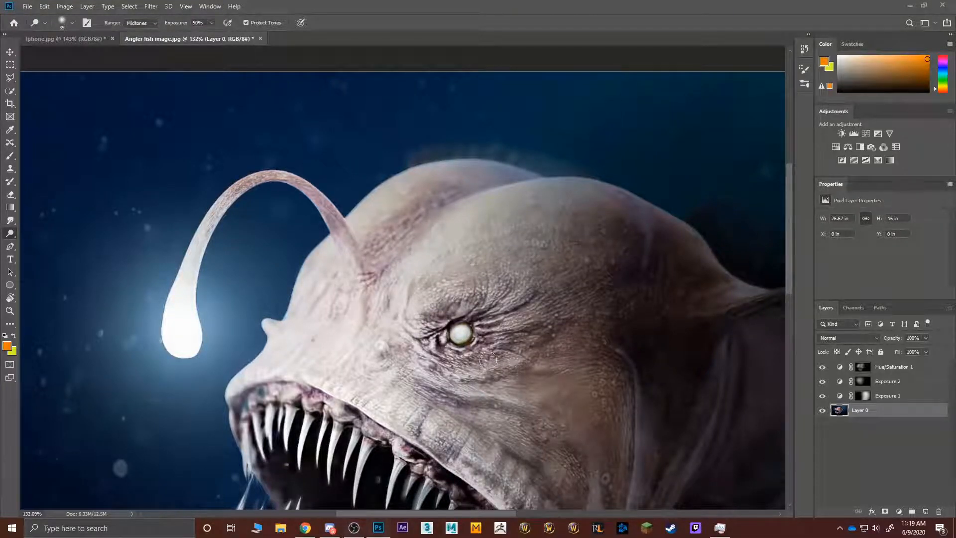
{"action": "left_click_drag", "start_coordinate": [416, 326], "coordinate": [479, 300]}
{"action": "key", "text": "ctrl+0"}
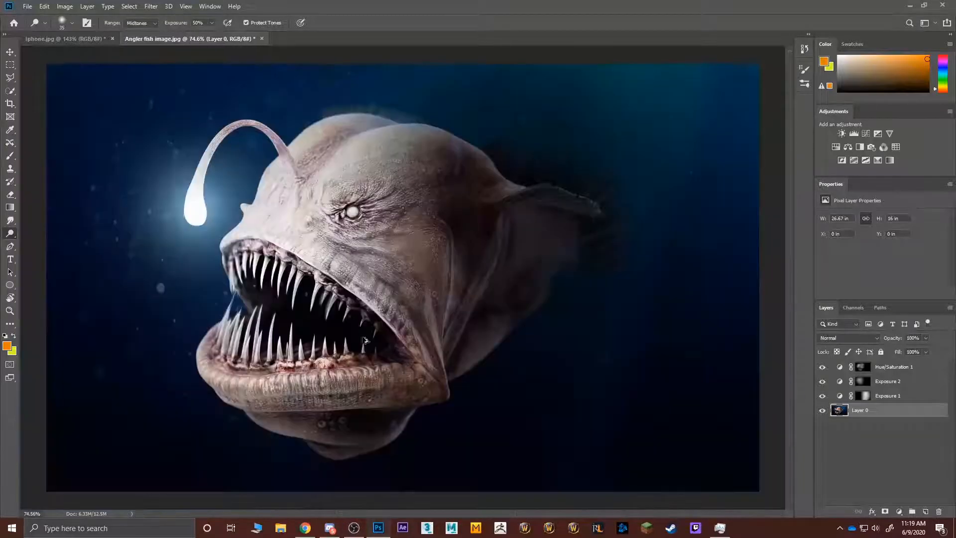
- Try darkening the fish's head and cheek using the Burn tool with brush size 300 at 50% exposure, and undo the strokes
{"action": "right_click", "coordinate": [10, 233]}
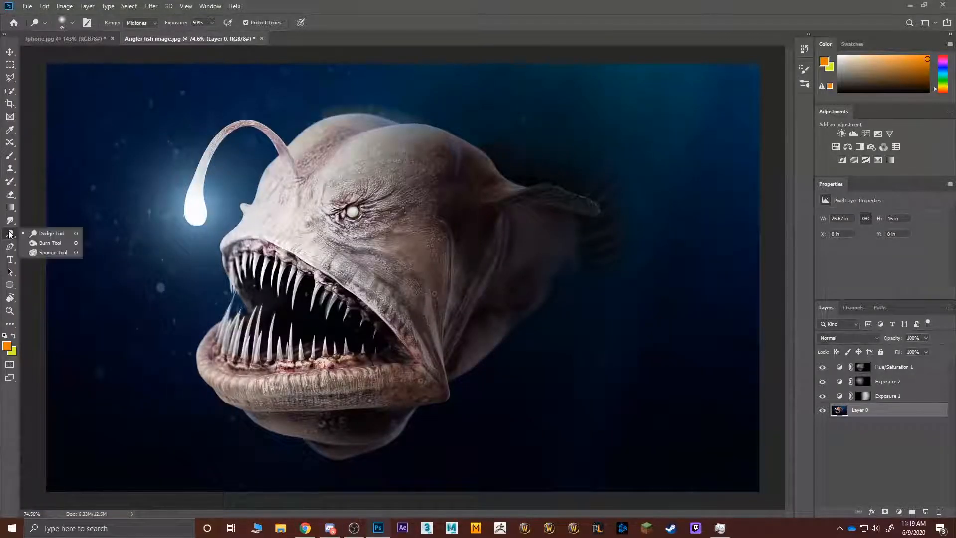
{"action": "left_click", "coordinate": [42, 243]}
{"action": "key", "text": "bracketleft"}
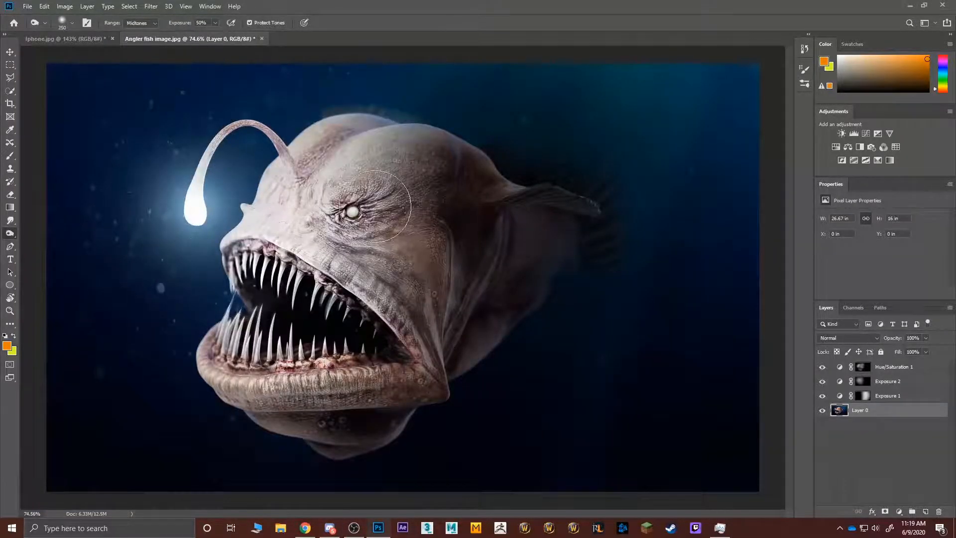
{"action": "mouse_move", "coordinate": [391, 159]}
{"action": "left_mouse_down"}
{"action": "mouse_move", "coordinate": [378, 363]}
{"action": "mouse_move", "coordinate": [301, 217]}
{"action": "mouse_move", "coordinate": [436, 384]}
{"action": "mouse_move", "coordinate": [307, 230]}
{"action": "mouse_move", "coordinate": [436, 383]}
{"action": "mouse_move", "coordinate": [318, 174]}
{"action": "mouse_move", "coordinate": [452, 166]}
{"action": "mouse_move", "coordinate": [312, 180]}
{"action": "mouse_move", "coordinate": [256, 307]}
{"action": "mouse_move", "coordinate": [280, 212]}
{"action": "mouse_move", "coordinate": [260, 269]}
{"action": "mouse_move", "coordinate": [299, 261]}
{"action": "mouse_move", "coordinate": [466, 376]}
{"action": "mouse_move", "coordinate": [353, 287]}
{"action": "mouse_move", "coordinate": [455, 401]}
{"action": "mouse_move", "coordinate": [263, 397]}
{"action": "mouse_move", "coordinate": [395, 378]}
{"action": "mouse_move", "coordinate": [222, 373]}
{"action": "mouse_move", "coordinate": [284, 498]}
{"action": "mouse_move", "coordinate": [332, 393]}
{"action": "mouse_move", "coordinate": [305, 398]}
{"action": "mouse_move", "coordinate": [260, 239]}
{"action": "mouse_move", "coordinate": [309, 249]}
{"action": "mouse_move", "coordinate": [471, 366]}
{"action": "mouse_move", "coordinate": [426, 399]}
{"action": "mouse_move", "coordinate": [366, 399]}
{"action": "mouse_move", "coordinate": [356, 204]}
{"action": "left_mouse_up"}
{"action": "key", "text": "ctrl+z"}
{"action": "key", "text": "ctrl+z"}
{"action": "key", "text": "ctrl+z"}
{"action": "key", "text": "ctrl+z"}
{"action": "key", "text": "ctrl+z"}
{"action": "key", "text": "ctrl+z"}
{"action": "key", "text": "ctrl+z"}
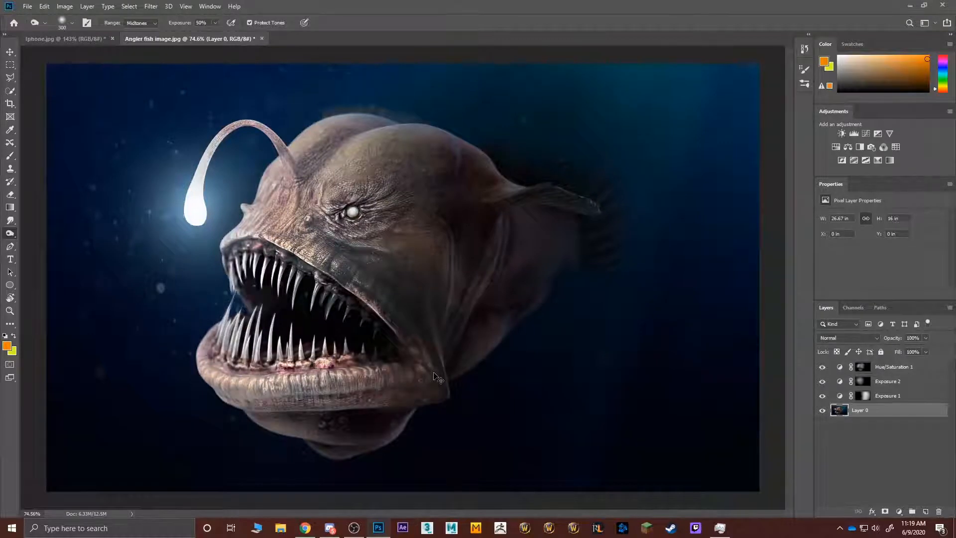
{"action": "key", "text": "ctrl+z"}
{"action": "key", "text": "ctrl+z"}
{"action": "key", "text": "ctrl+z"}
{"action": "key", "text": "ctrl+z"}
{"action": "key", "text": "ctrl+z"}
{"action": "key", "text": "ctrl+z"}
{"action": "key", "text": "ctrl+z"}
{"action": "key", "text": "ctrl+z"}
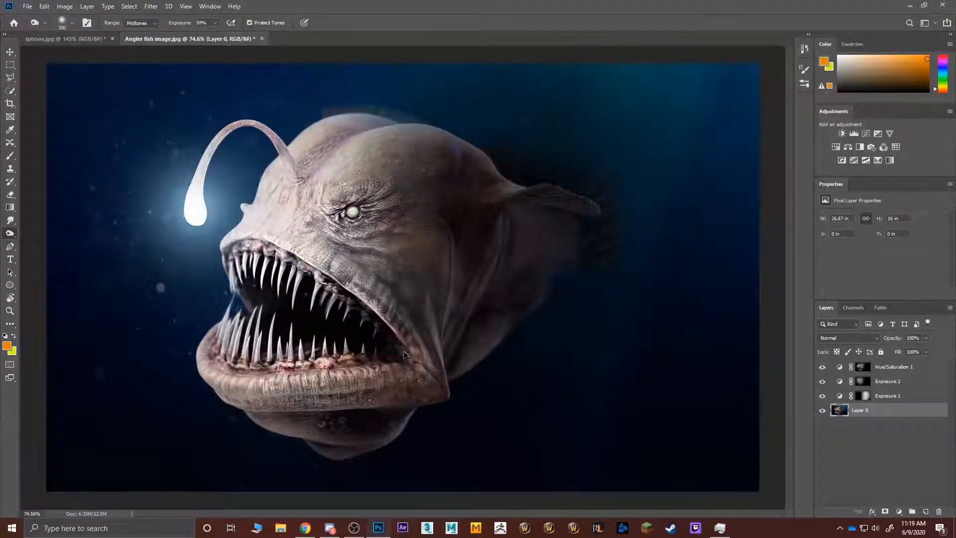
{"action": "key", "text": "ctrl+minus"}
{"action": "key", "text": "ctrl+minus"}
{"action": "key", "text": "ctrl+minus"}
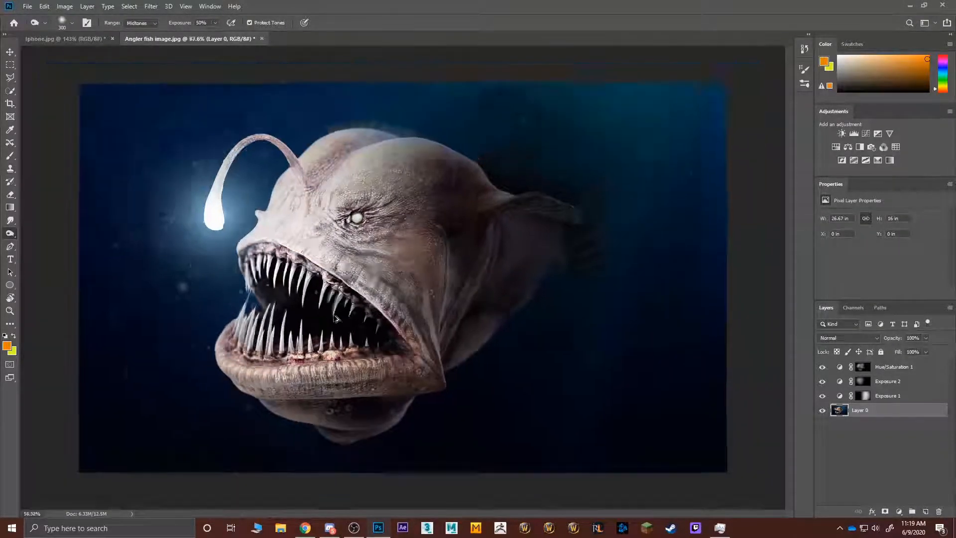
{"action": "key", "text": "ctrl+0"}
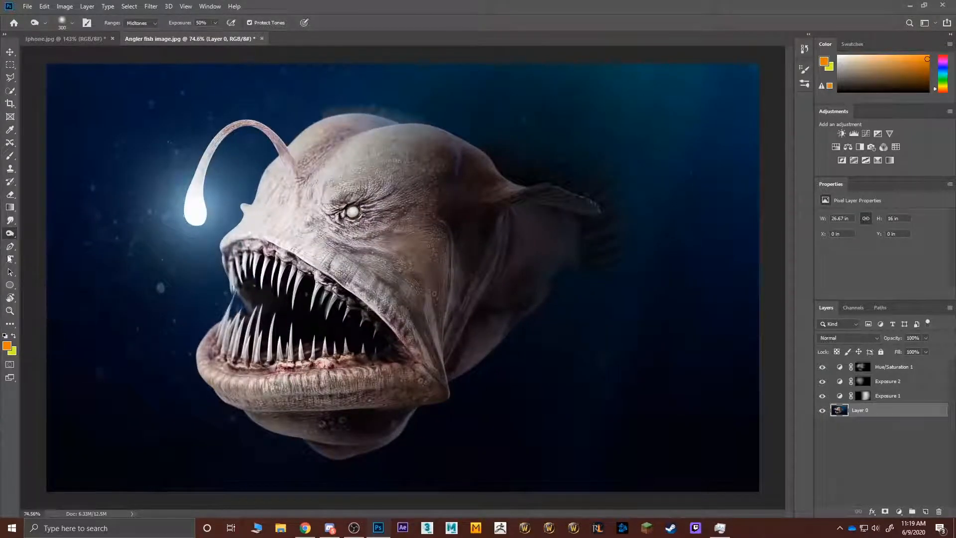